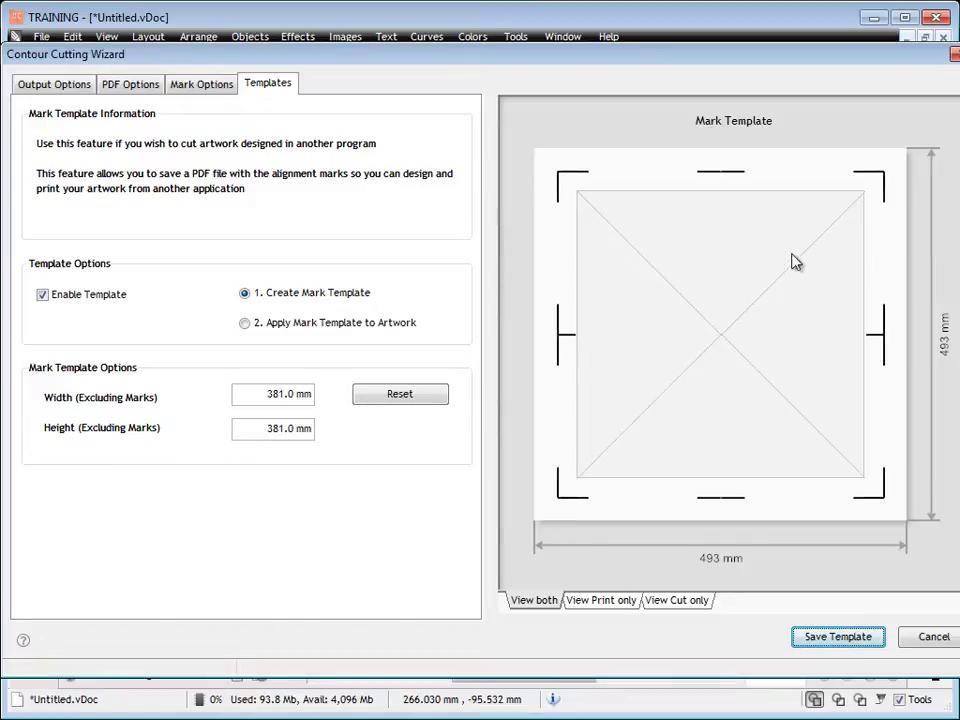
Step: Review the cutting wizard's output and mark options, and save the mark template as a PDF named Fruit
click(80, 84)
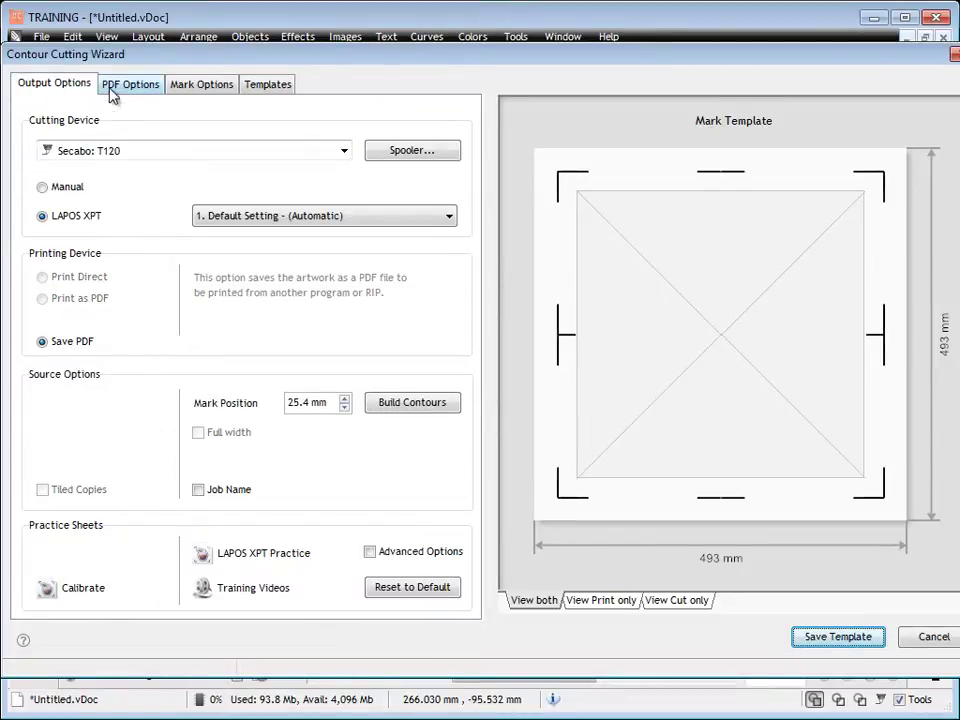
click(190, 84)
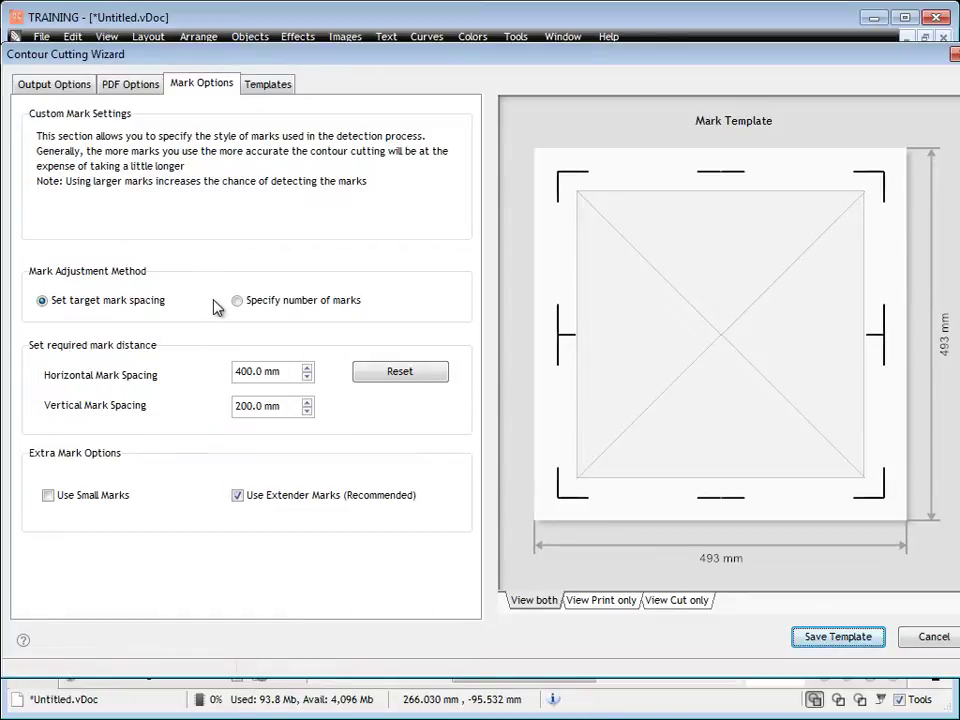
click(256, 85)
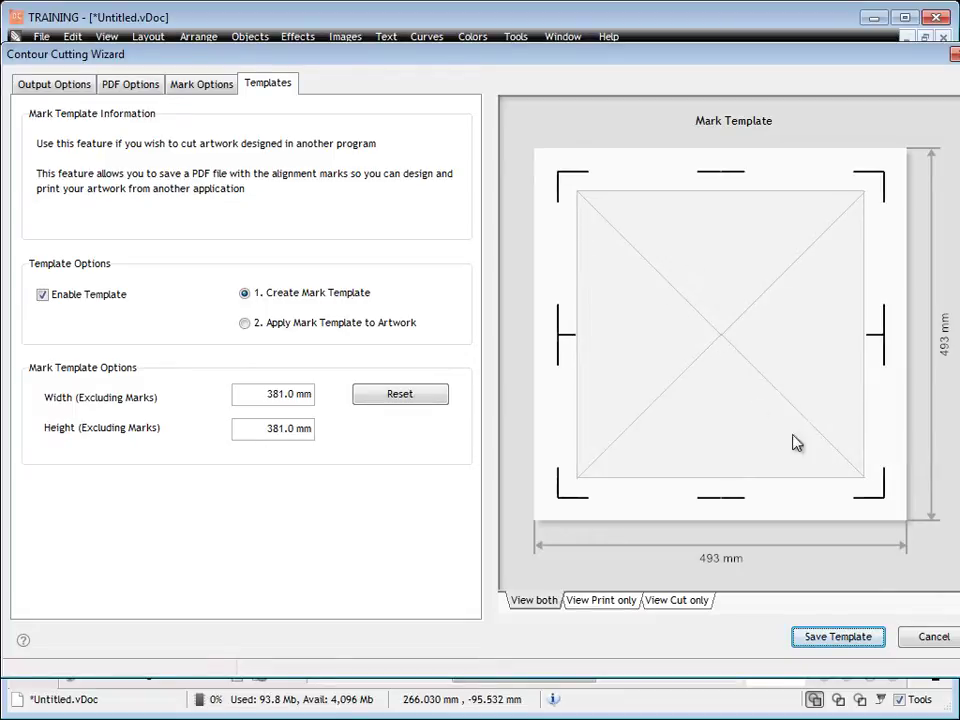
click(871, 632)
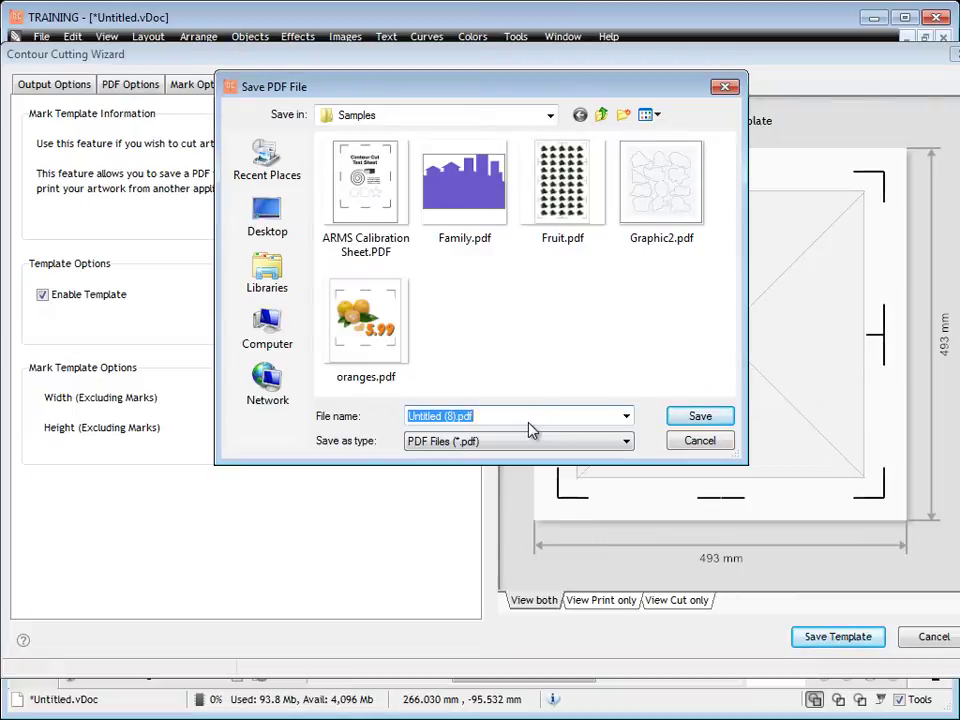
text(Fruit)
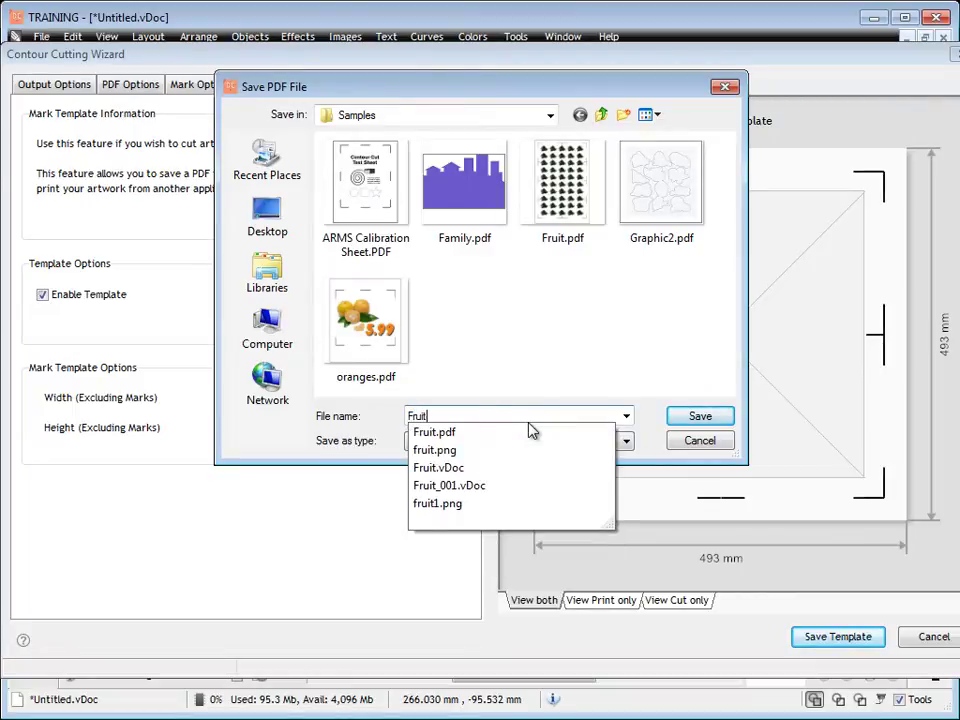
click(699, 415)
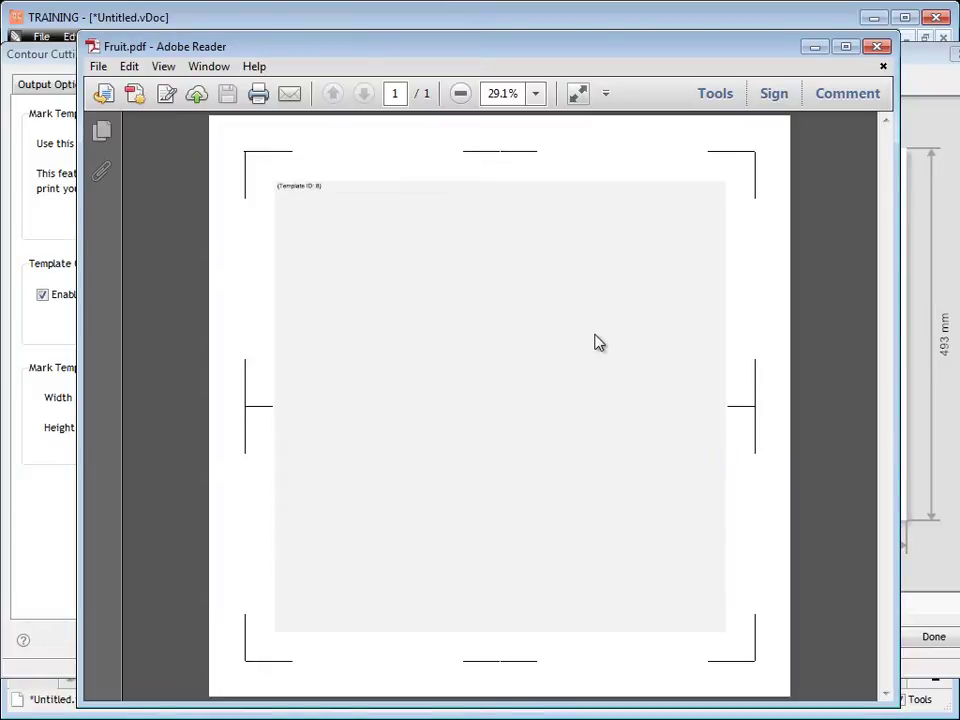
Step: Examine the template ID and alignment marks in the saved PDF, close it, and finish the Contour Cutting Wizard
click(535, 93)
click(587, 203)
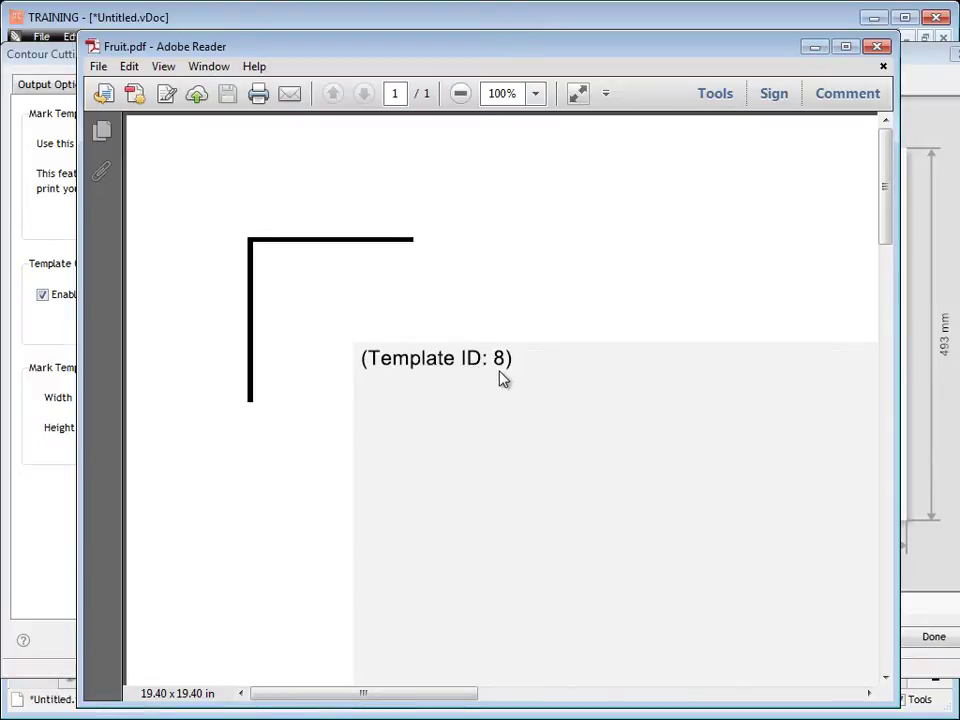
click(537, 94)
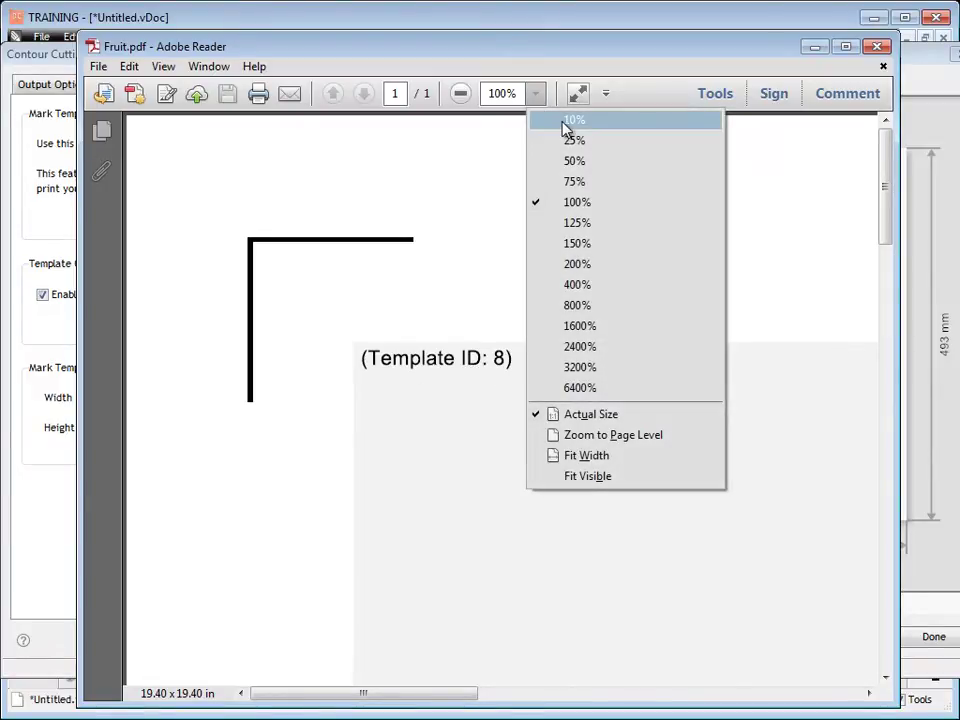
click(575, 161)
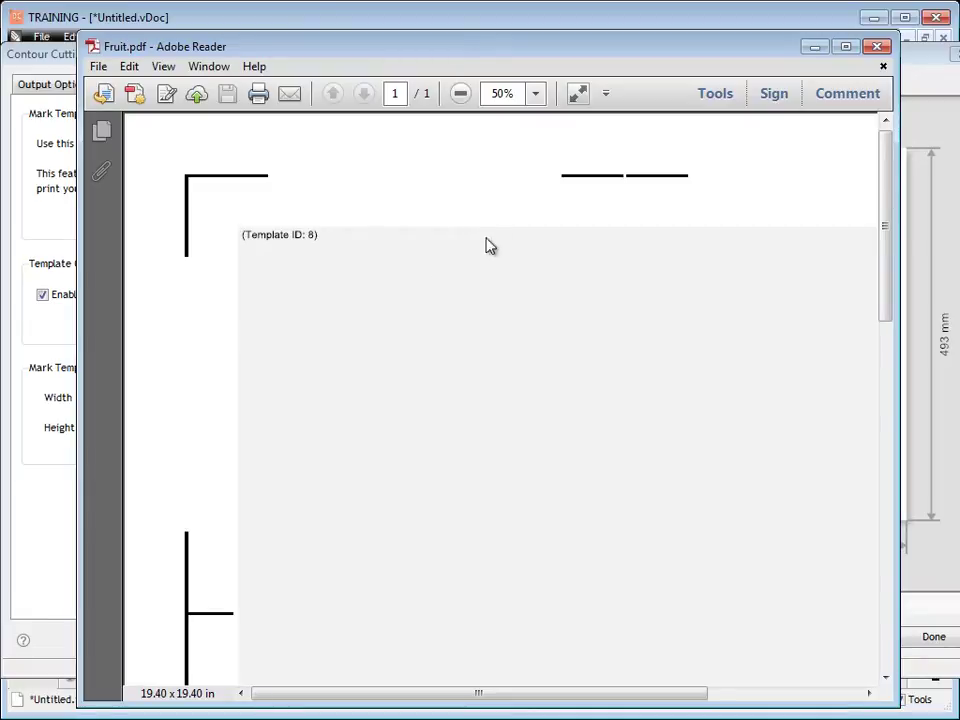
click(537, 94)
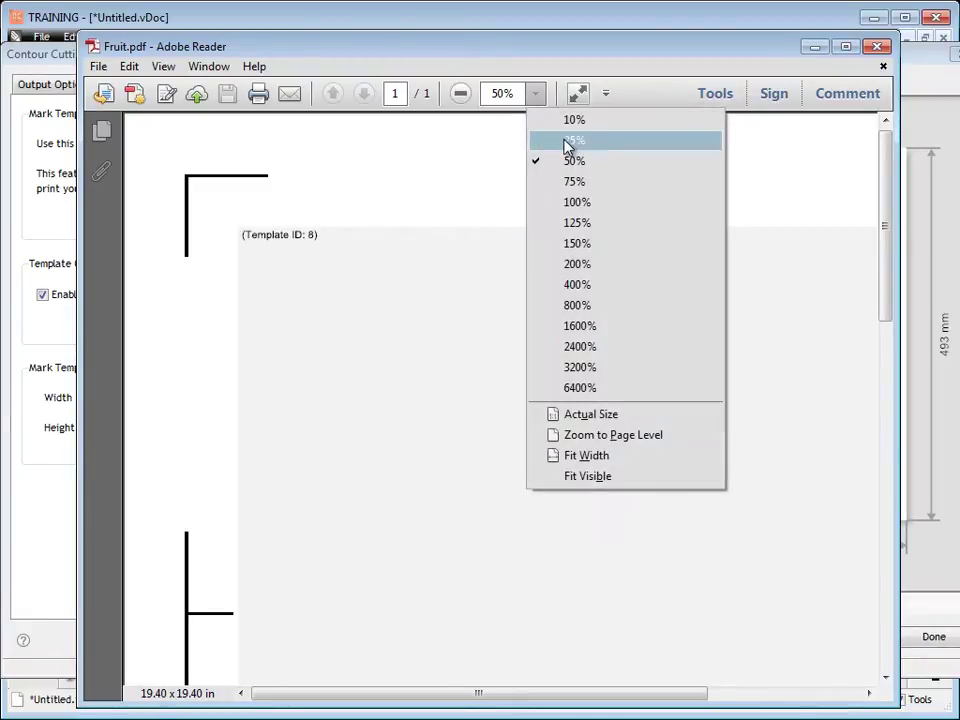
click(568, 144)
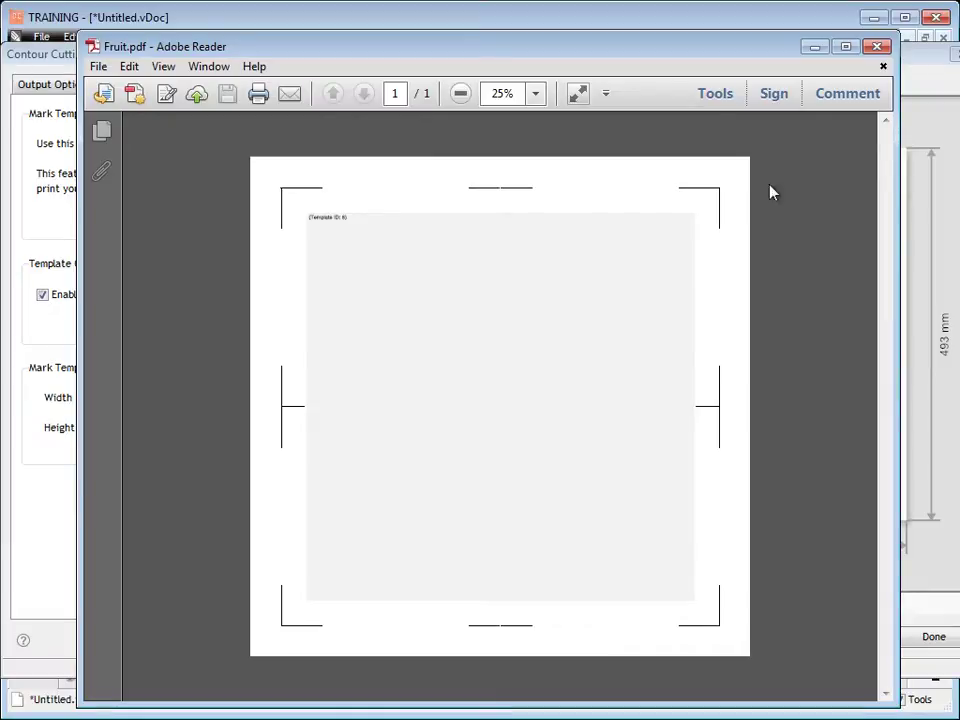
click(877, 48)
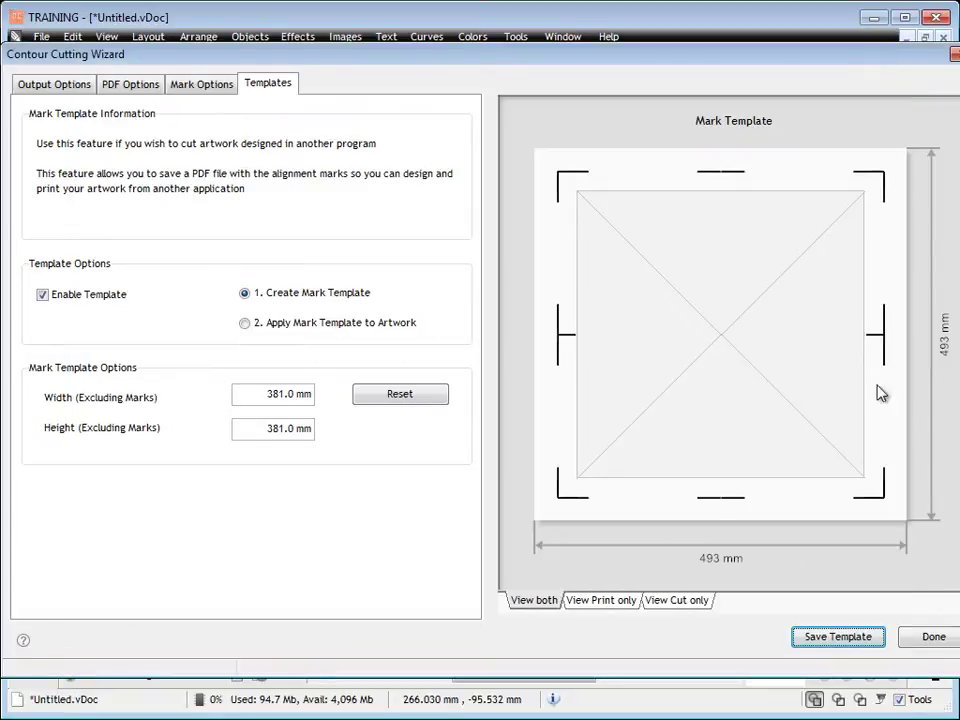
click(938, 637)
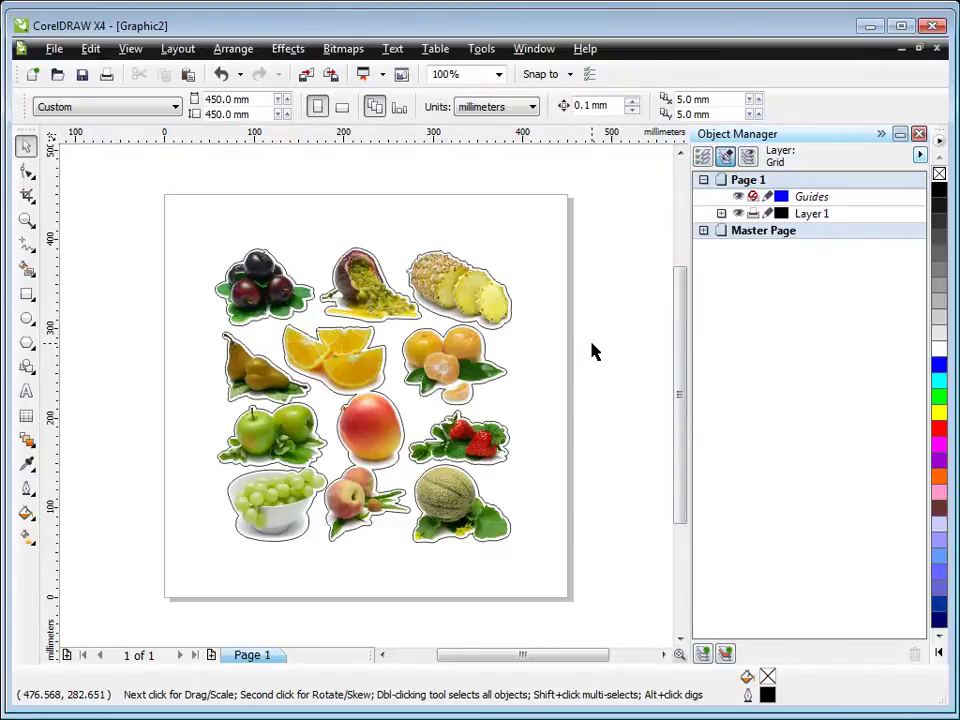
Step: In CorelDRAW, add a second page to the fruit document and import Fruit.pdf with its text as curves
click(211, 655)
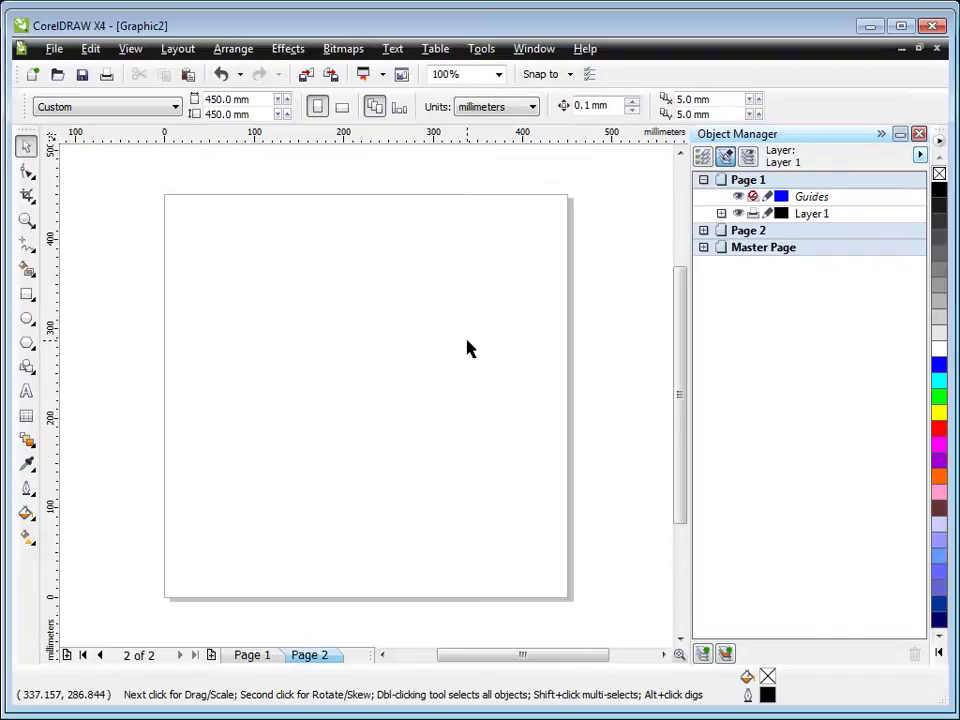
click(52, 48)
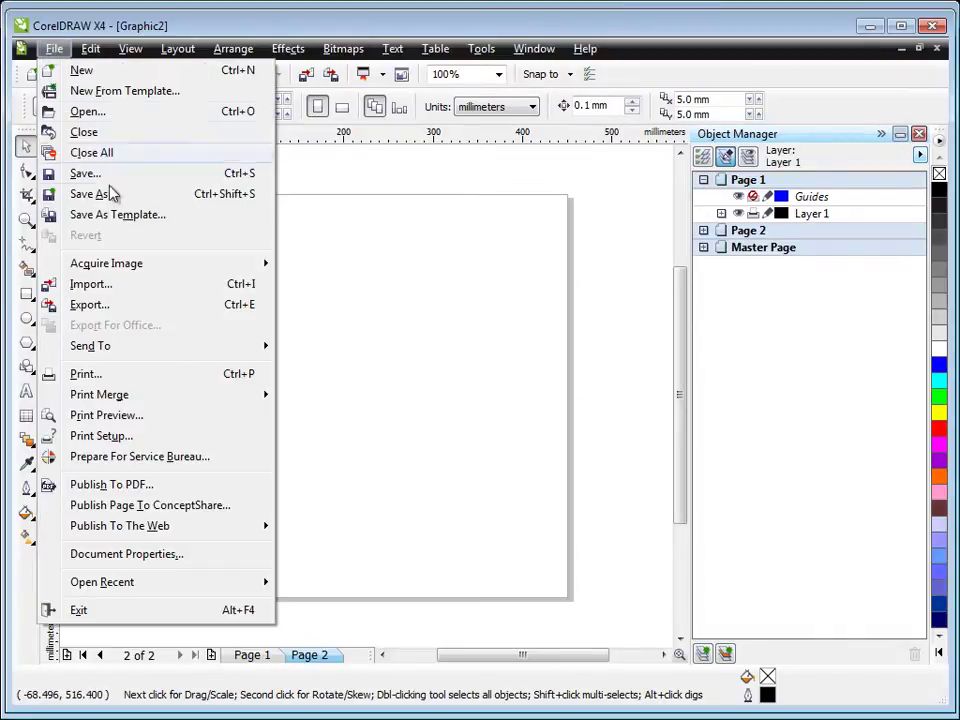
key(Return)
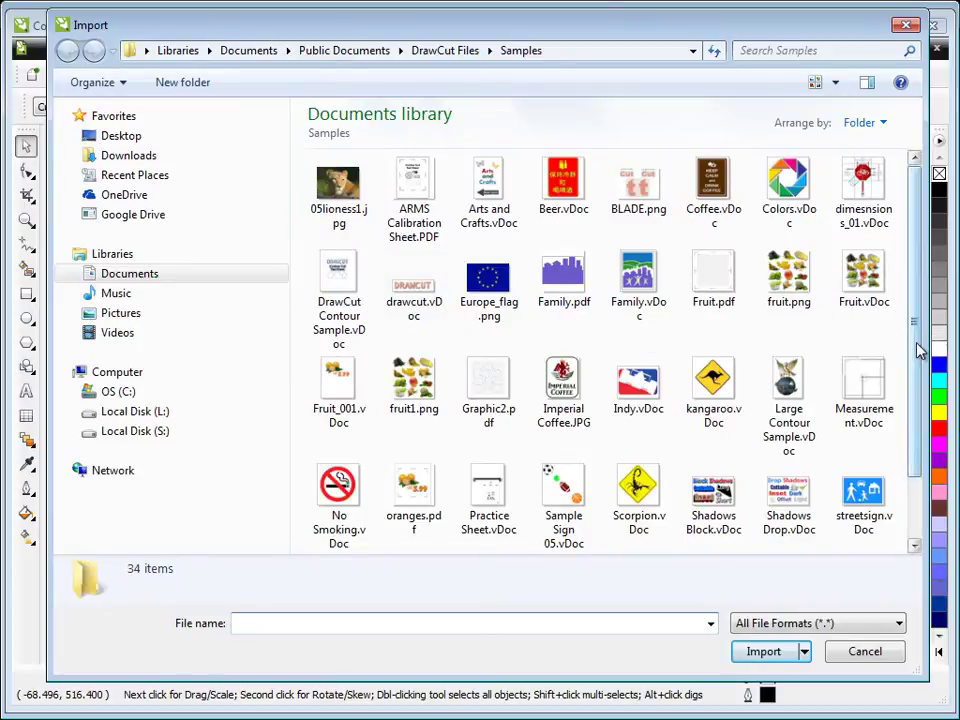
click(697, 290)
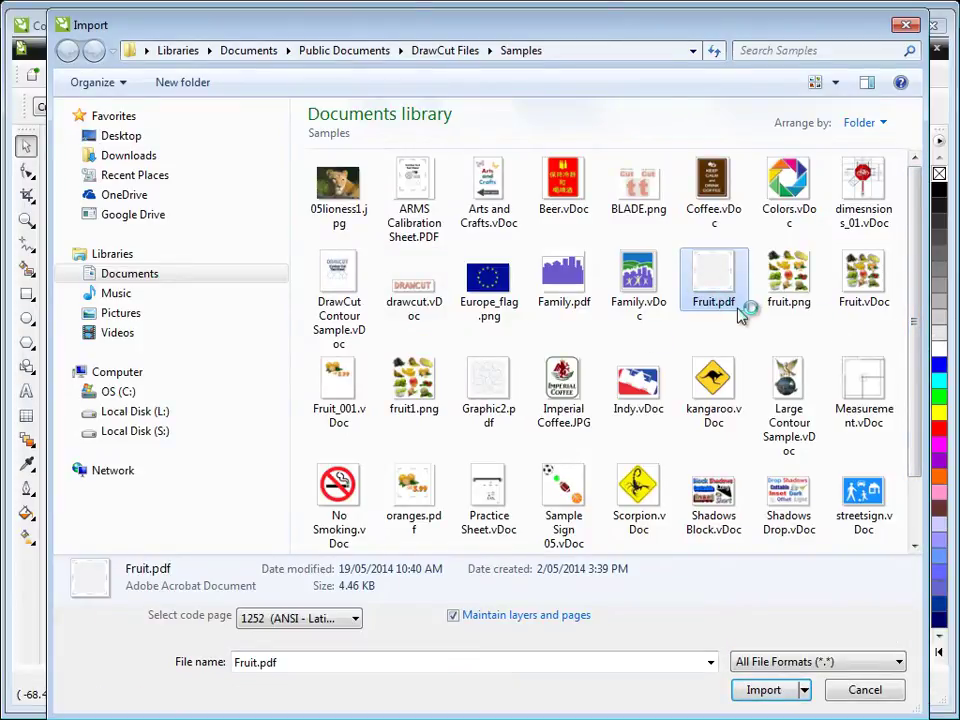
click(766, 690)
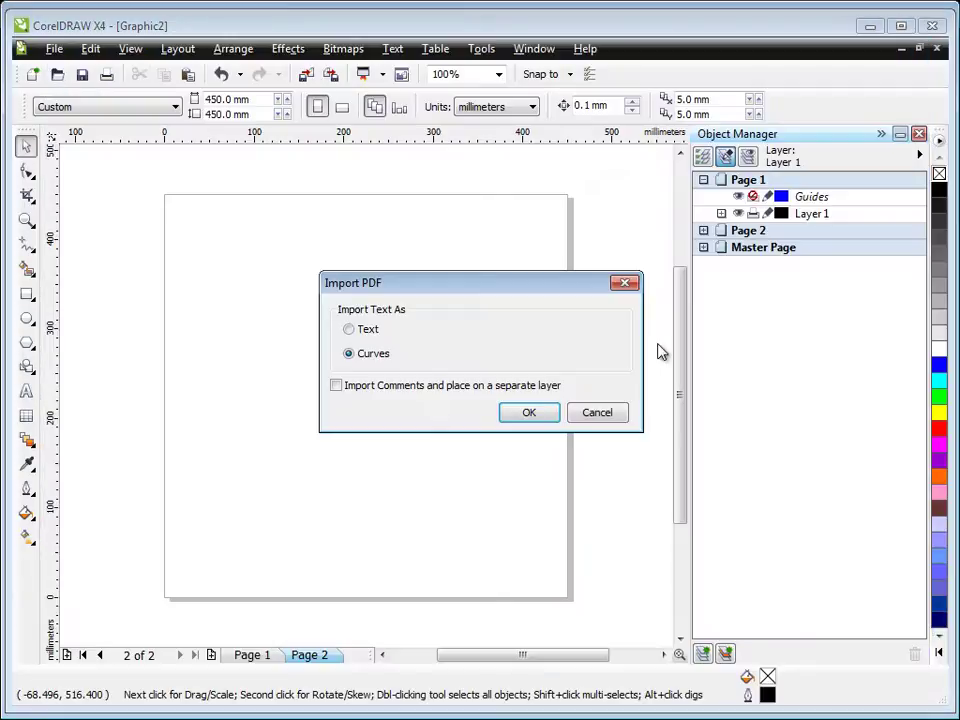
click(531, 420)
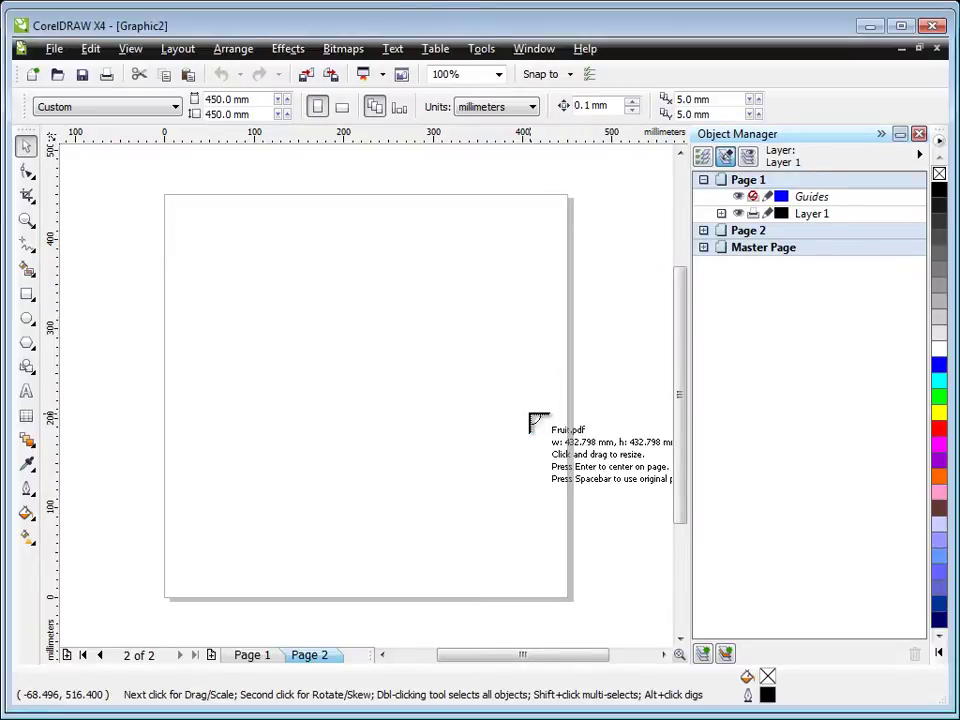
Step: Place the imported template on page 2 and centre it on the page
click(190, 203)
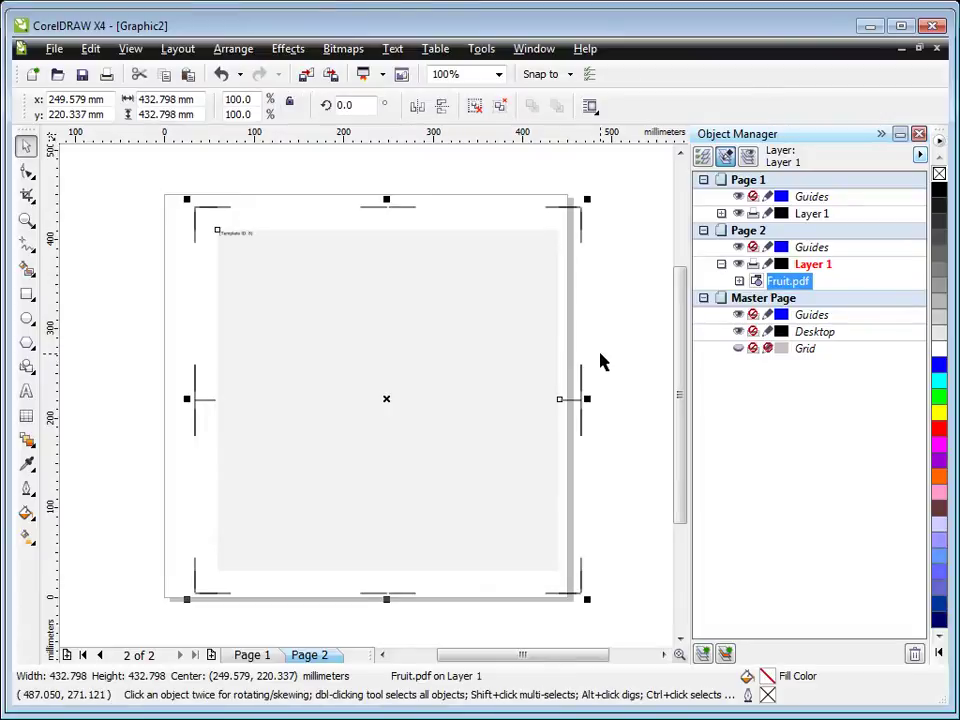
key(p)
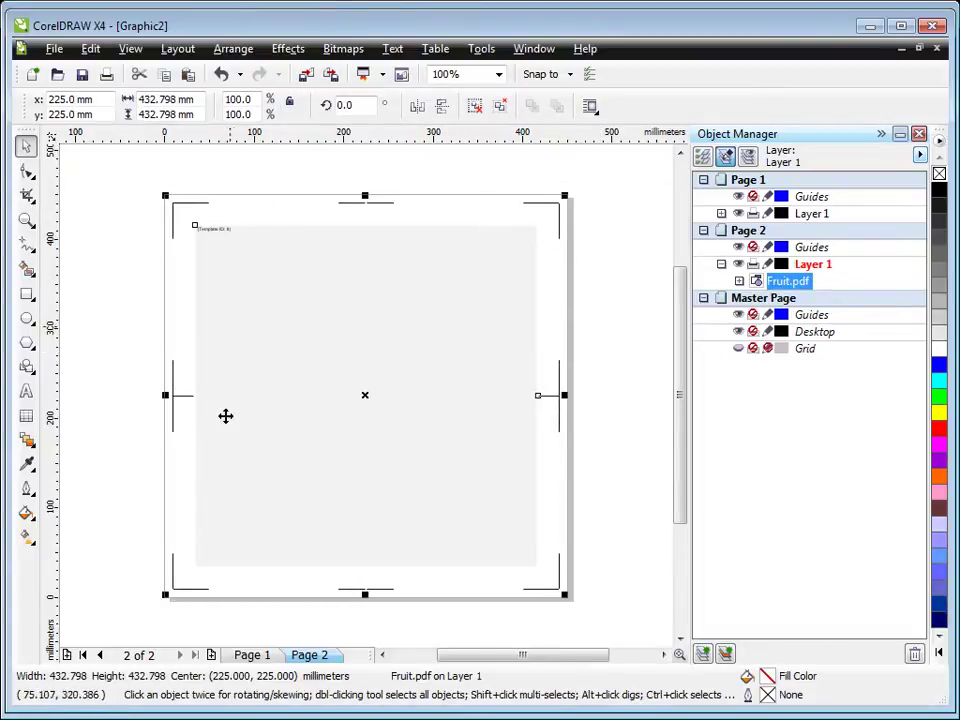
click(626, 340)
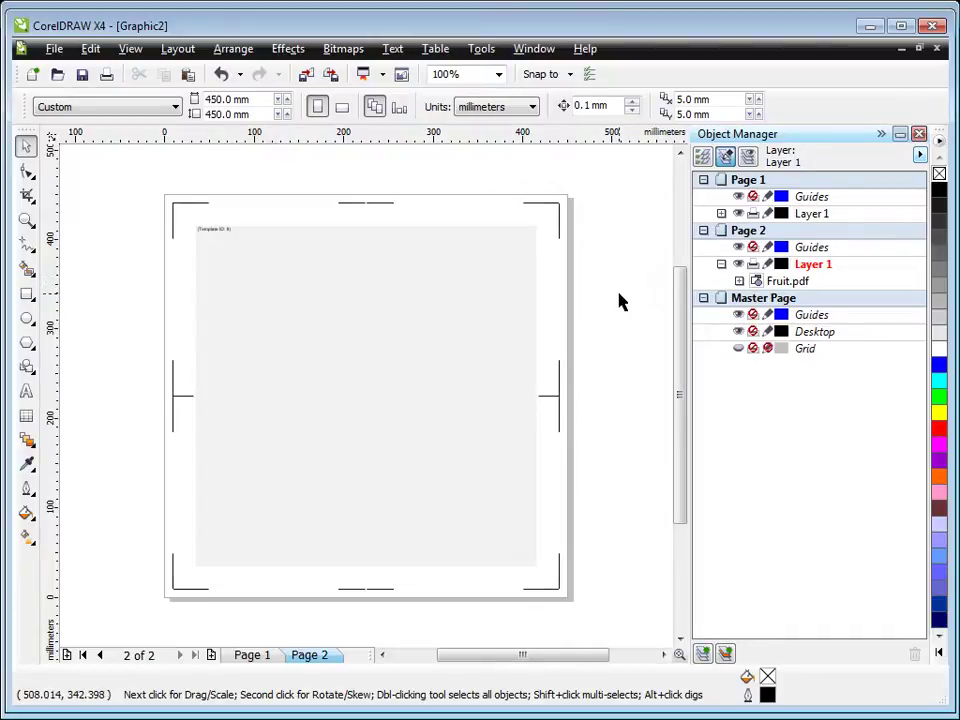
Step: Copy the fruit image and its contour group from page 1 and paste both onto the template on page 2
click(255, 657)
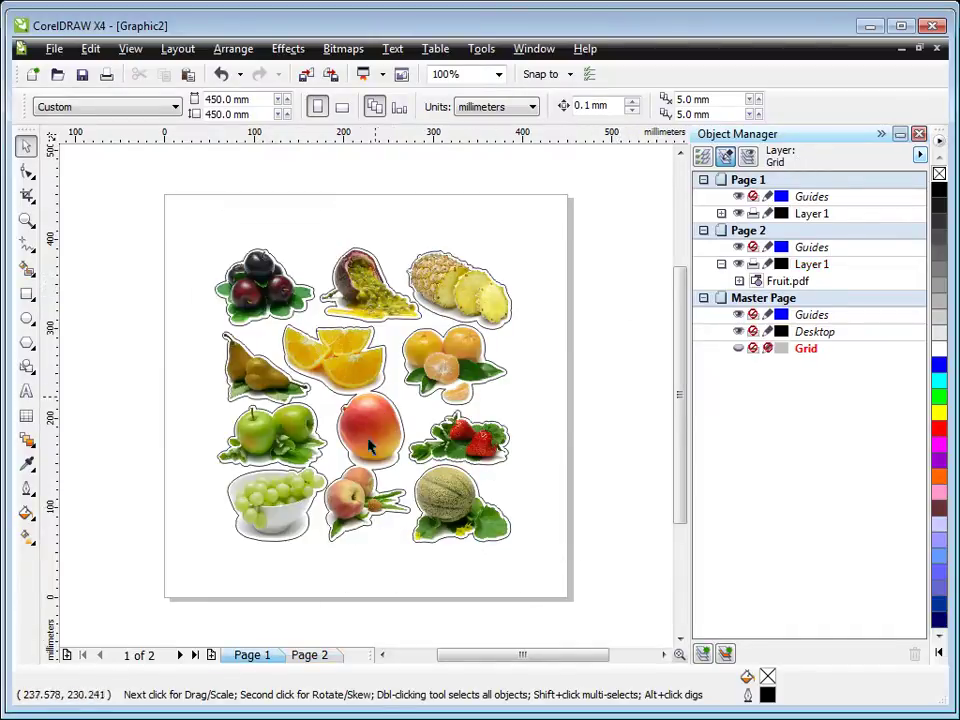
click(310, 655)
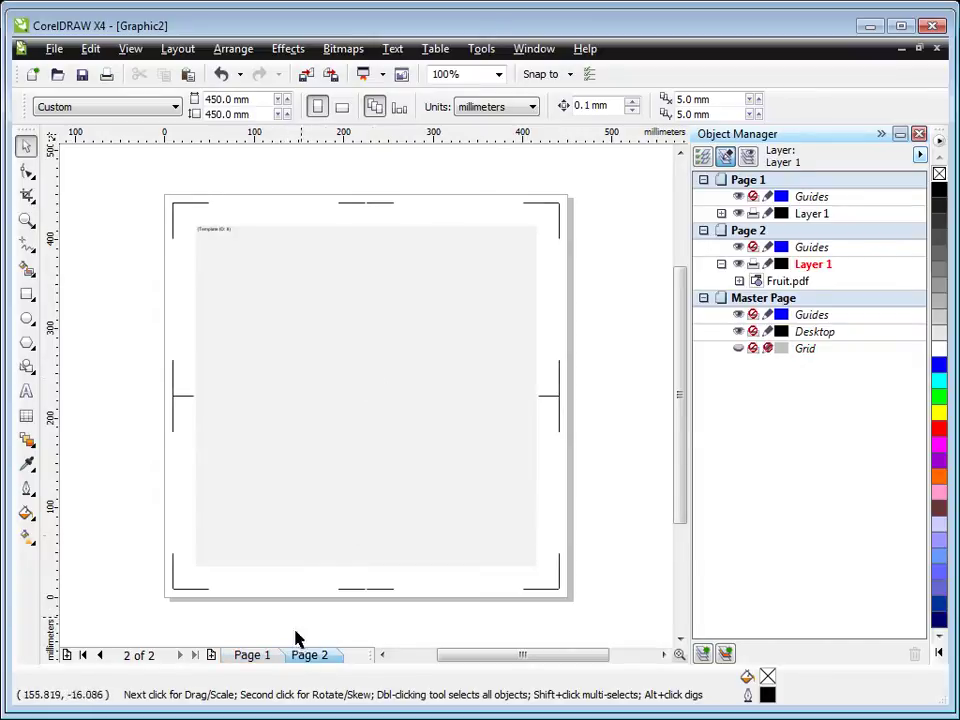
click(258, 658)
drag(131, 211, 615, 596)
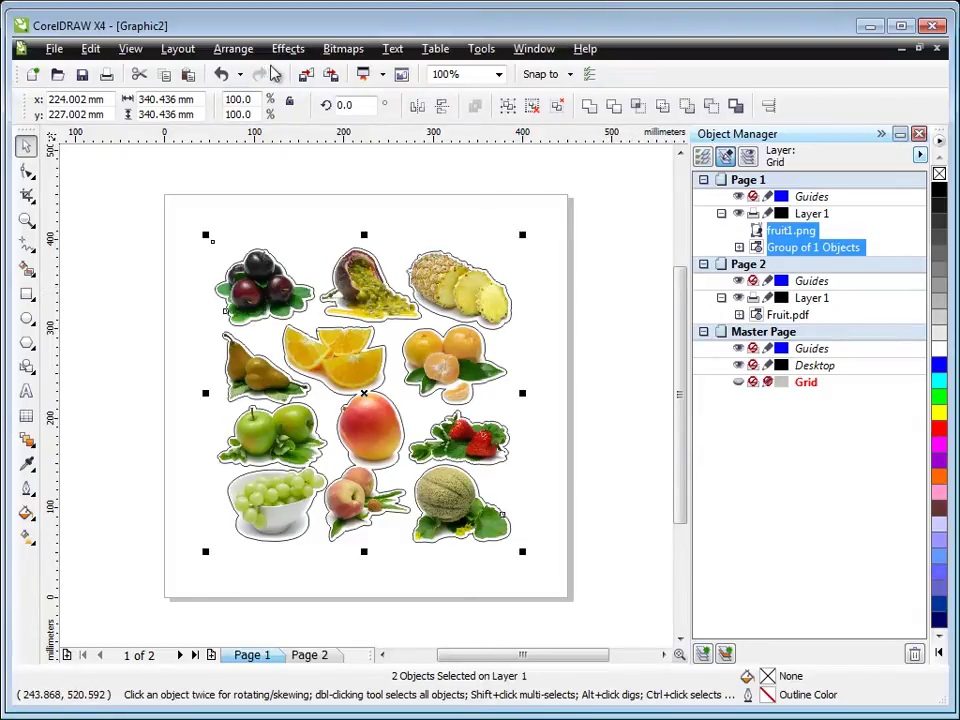
click(164, 74)
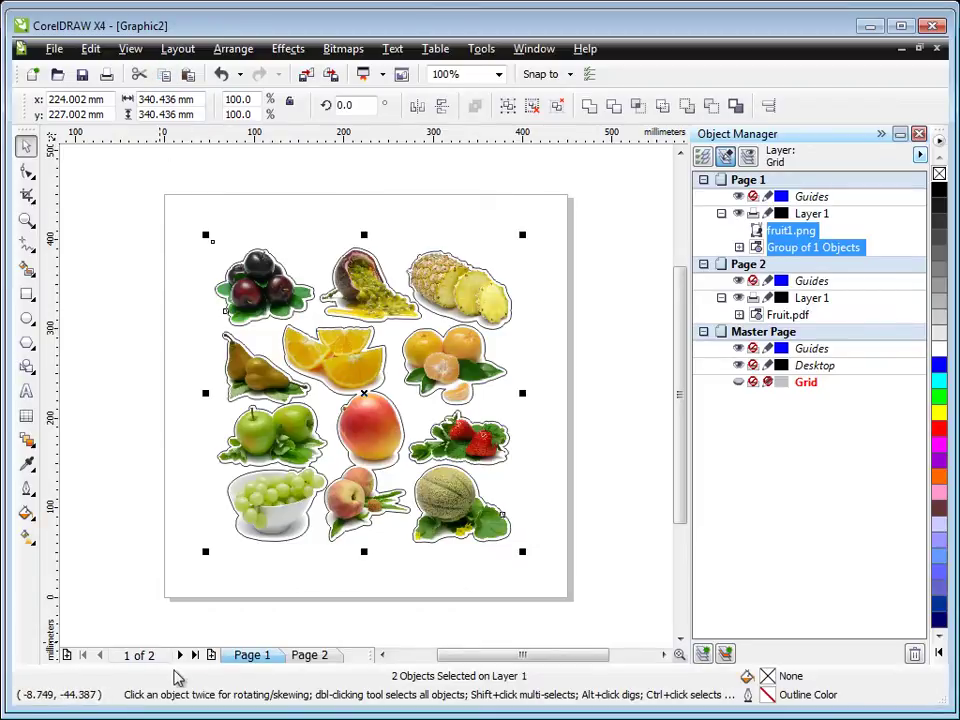
click(318, 656)
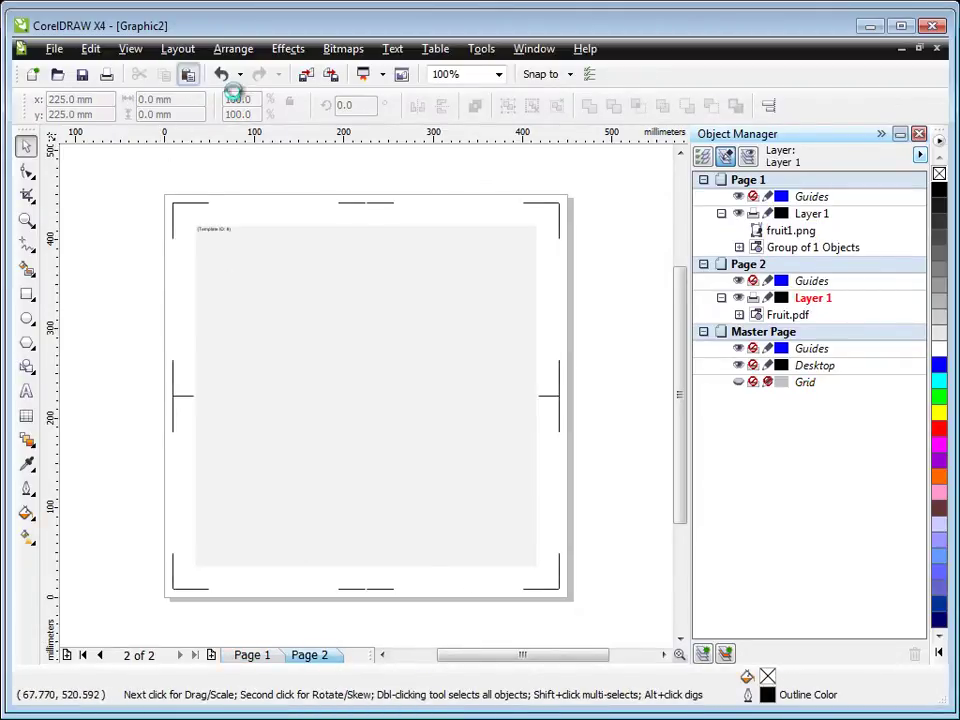
click(188, 74)
click(609, 300)
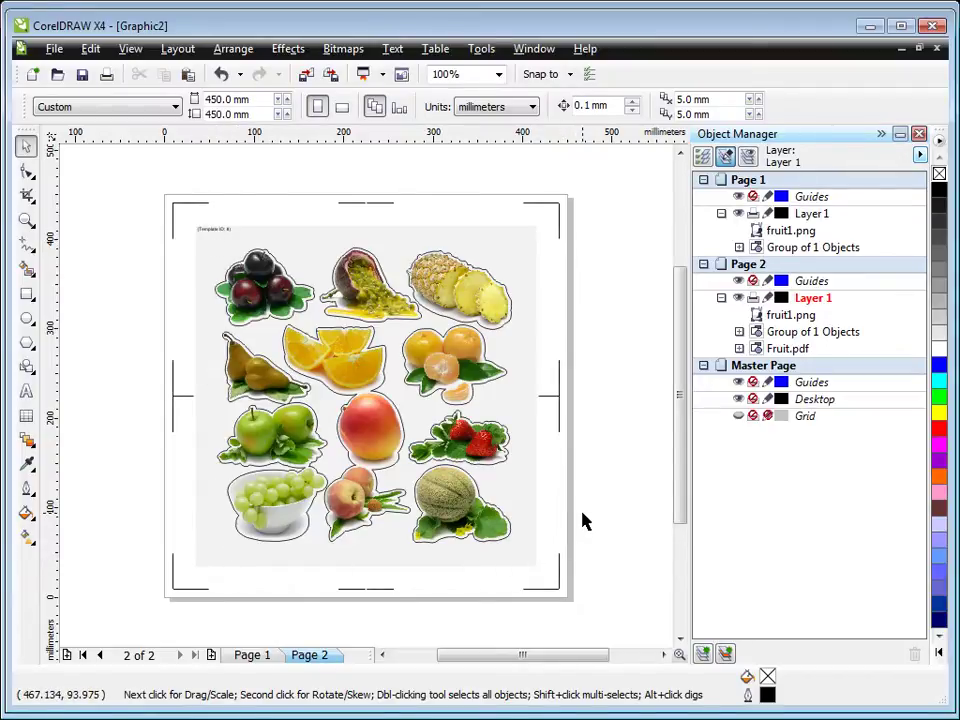
Step: Examine the template ID text at the upper-left corner of the template artwork on page 2
click(26, 220)
drag(196, 215, 250, 246)
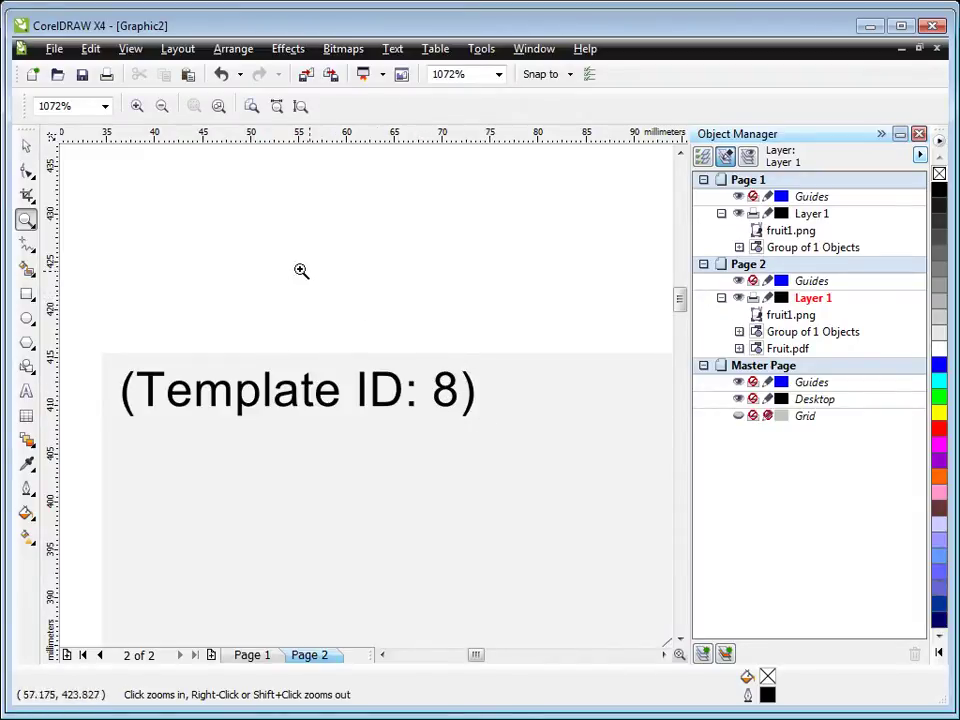
click(251, 106)
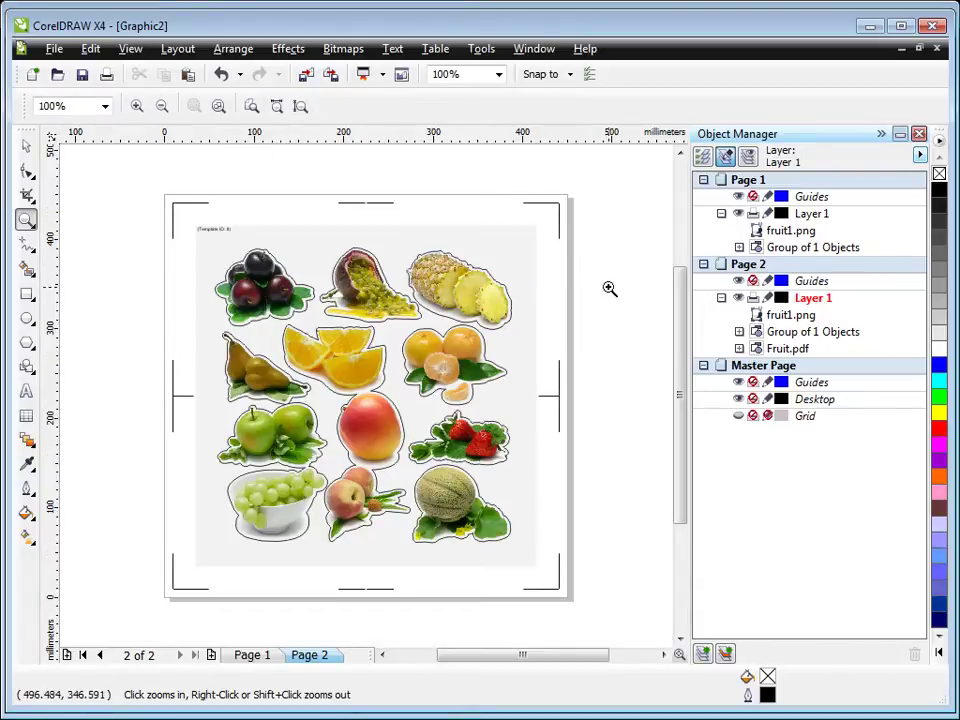
click(26, 146)
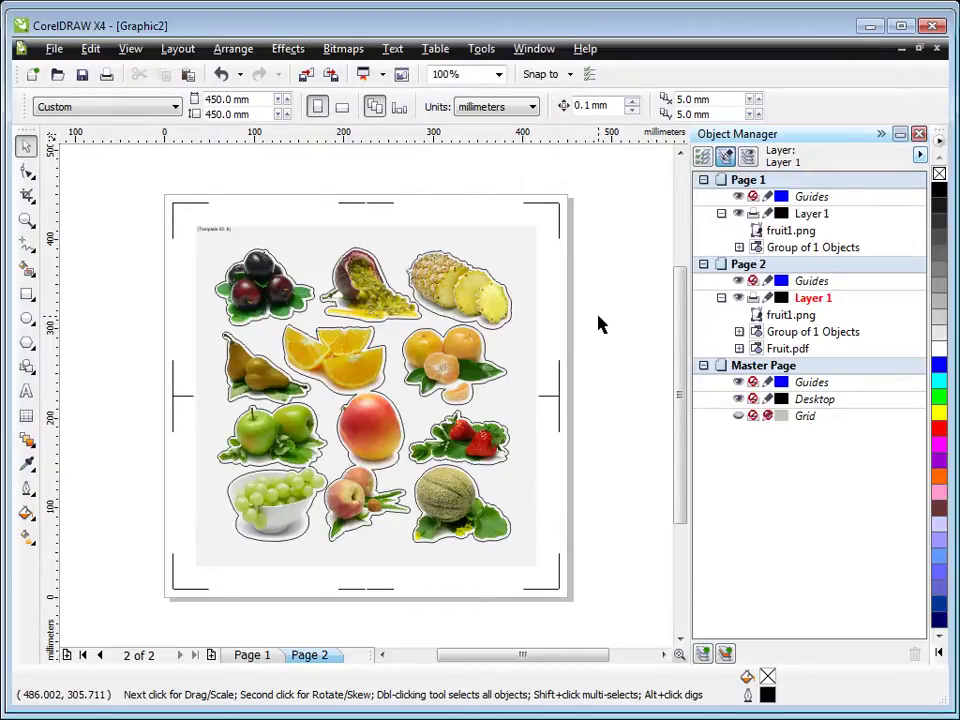
Step: Create a new layer on page 2 and name it Cut Layer
click(919, 154)
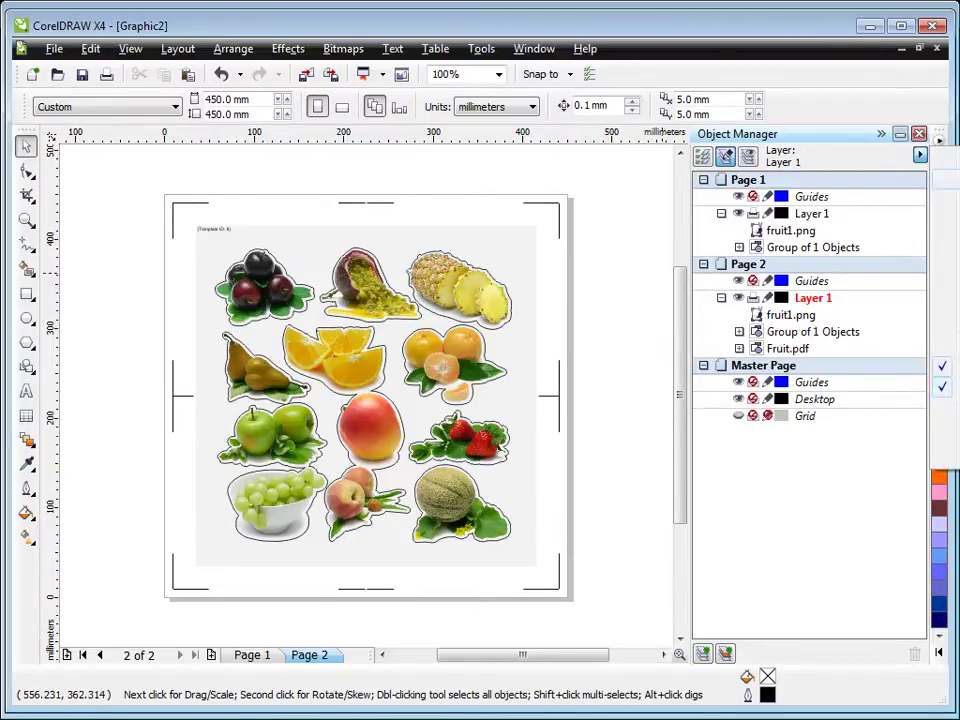
click(945, 178)
text(Cut layer)
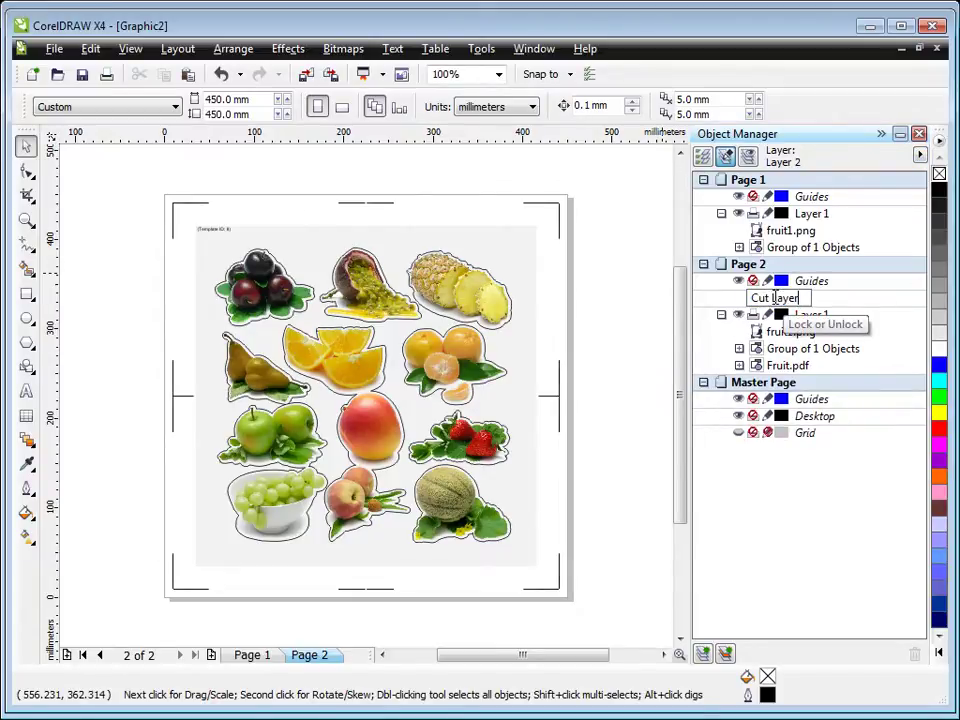
key(Return)
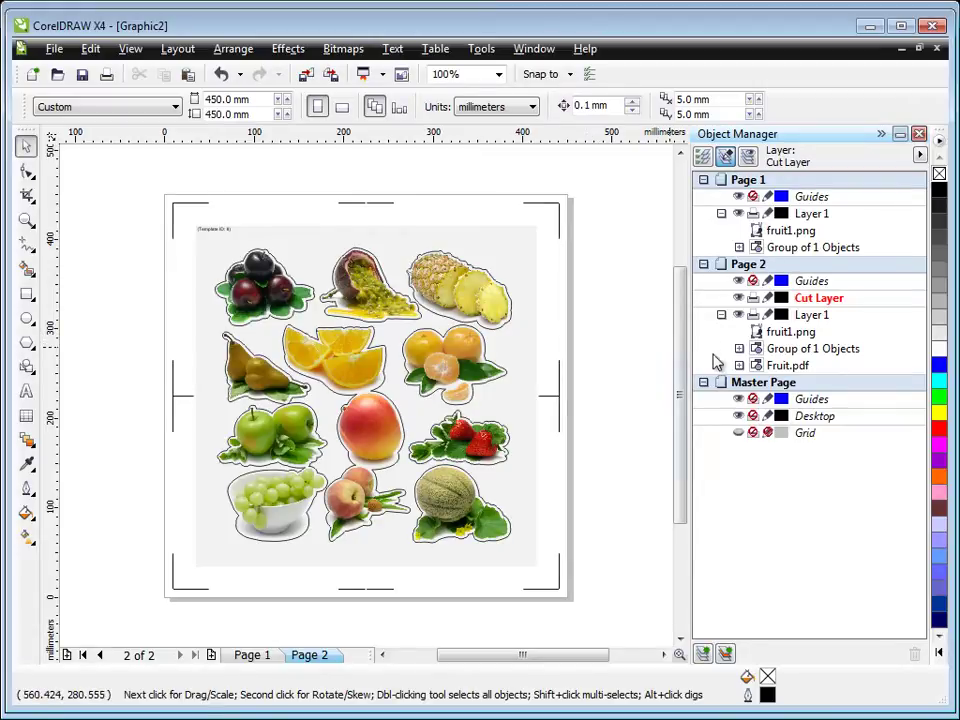
Step: Move the contour group on page 2 from Layer 1 to Cut Layer
click(782, 352)
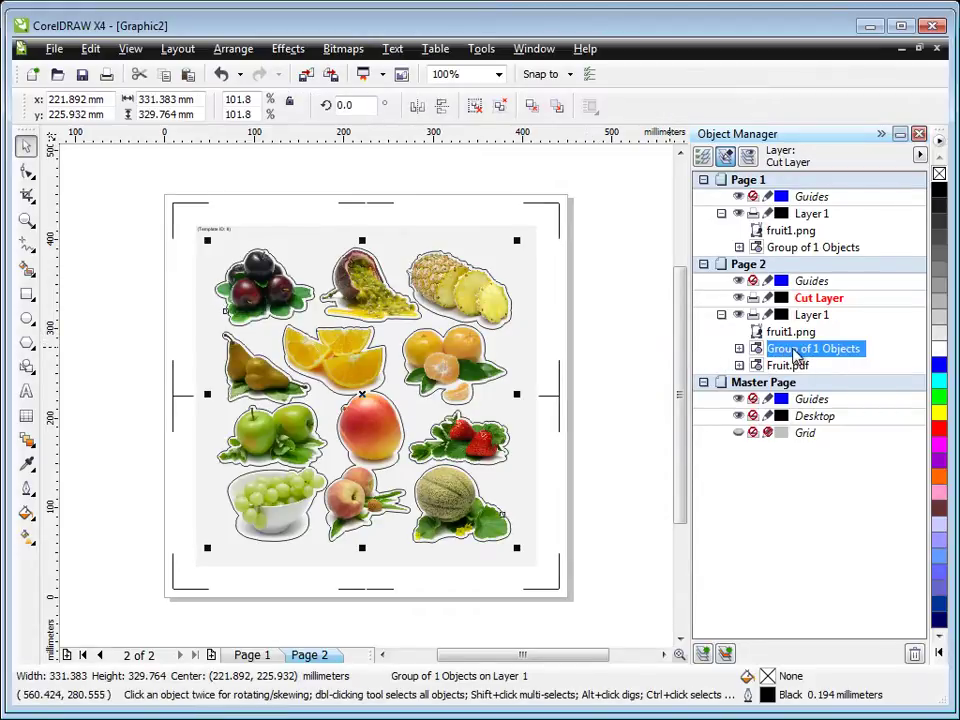
drag(790, 360, 818, 306)
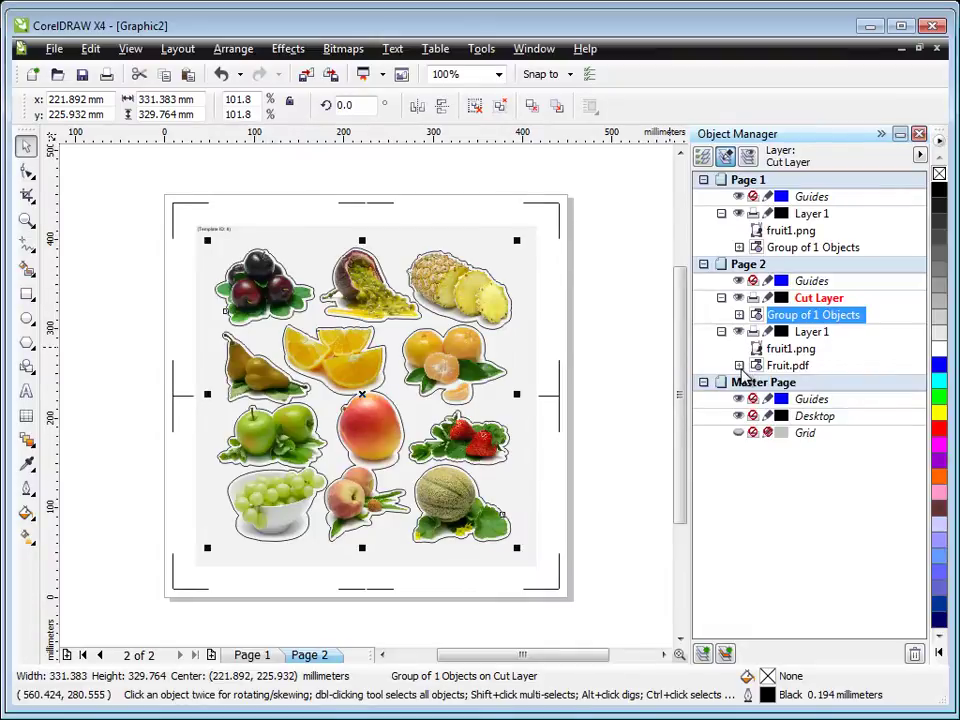
Step: Cut the grey background square, the last curve in the Fruit.pdf group on page 2, and paste it onto Cut Layer
click(738, 365)
drag(917, 326, 926, 413)
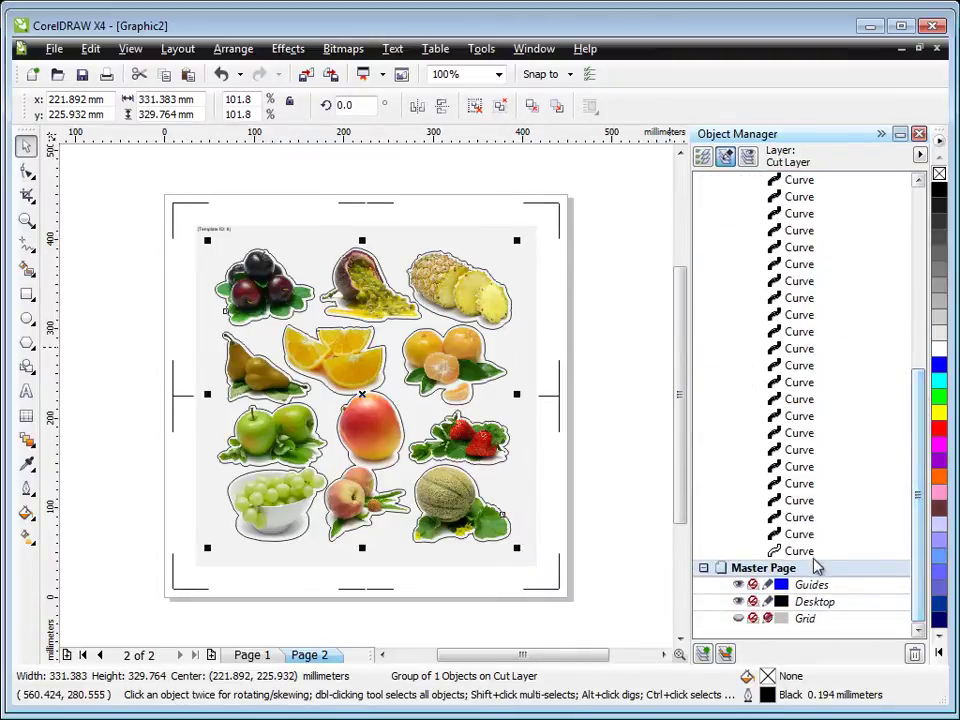
click(799, 551)
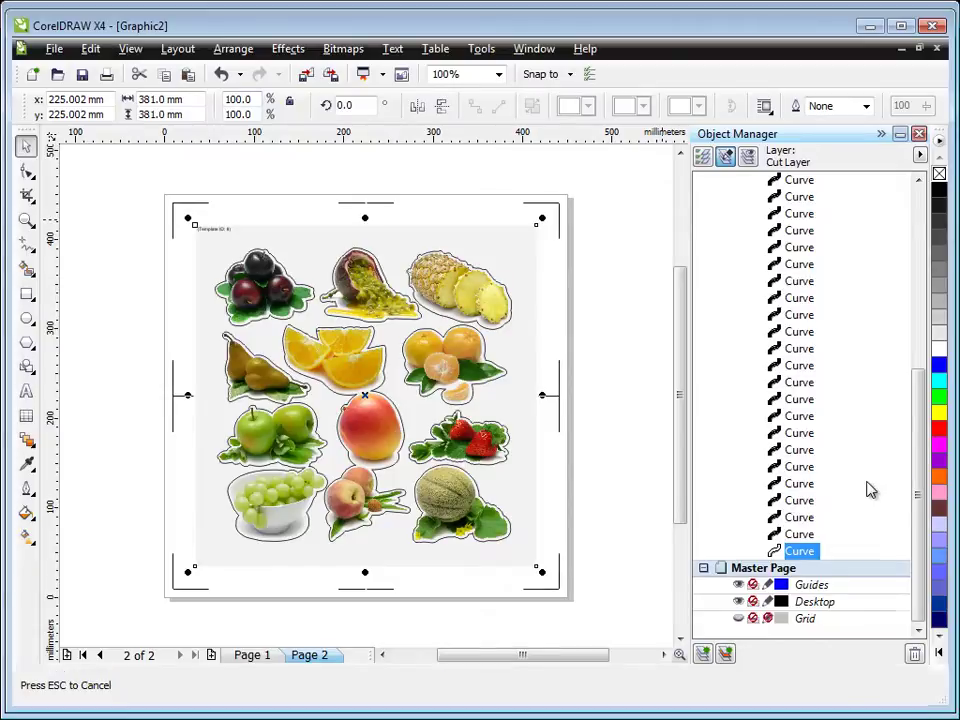
key(Escape)
drag(913, 467, 876, 293)
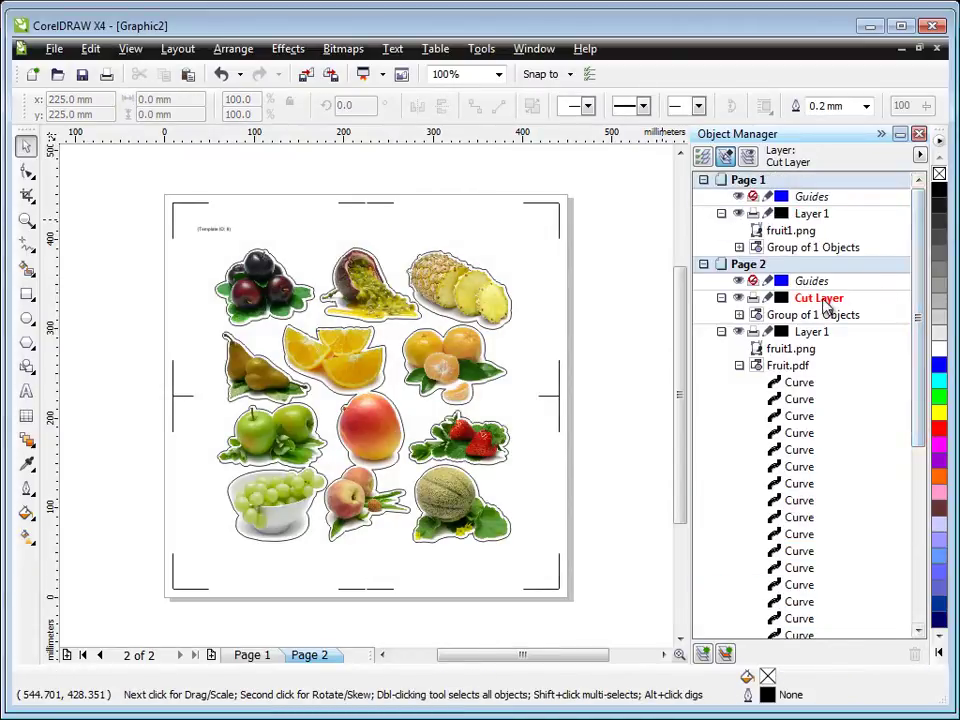
click(826, 300)
key(ctrl+v)
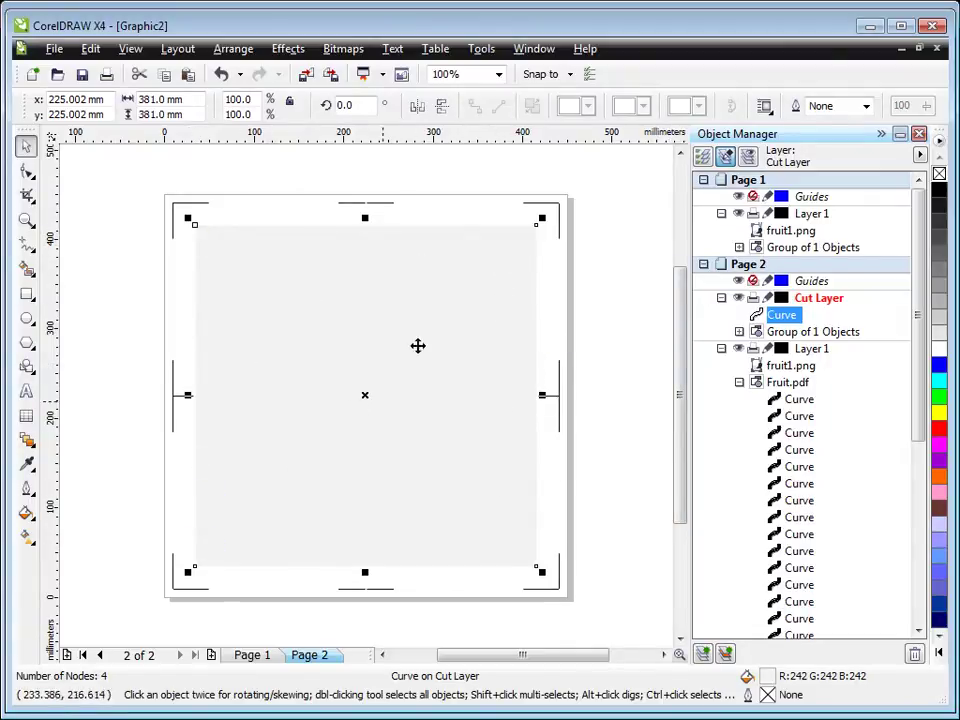
Step: Move the contour group above the grey background curve within Cut Layer and clear the selection
click(795, 333)
click(782, 315)
drag(790, 334, 755, 316)
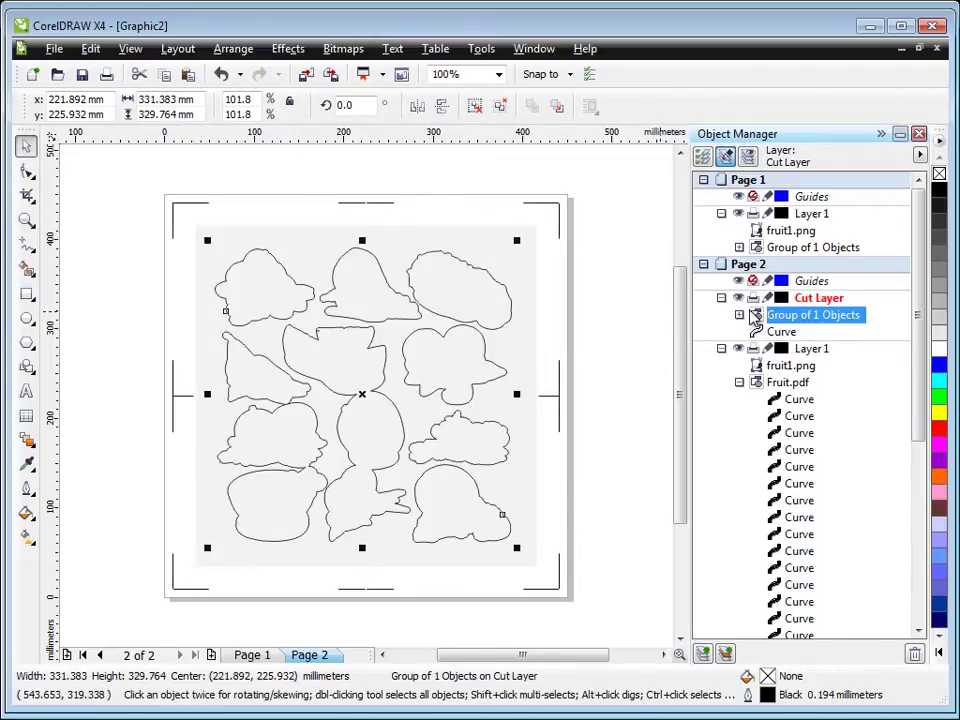
click(647, 300)
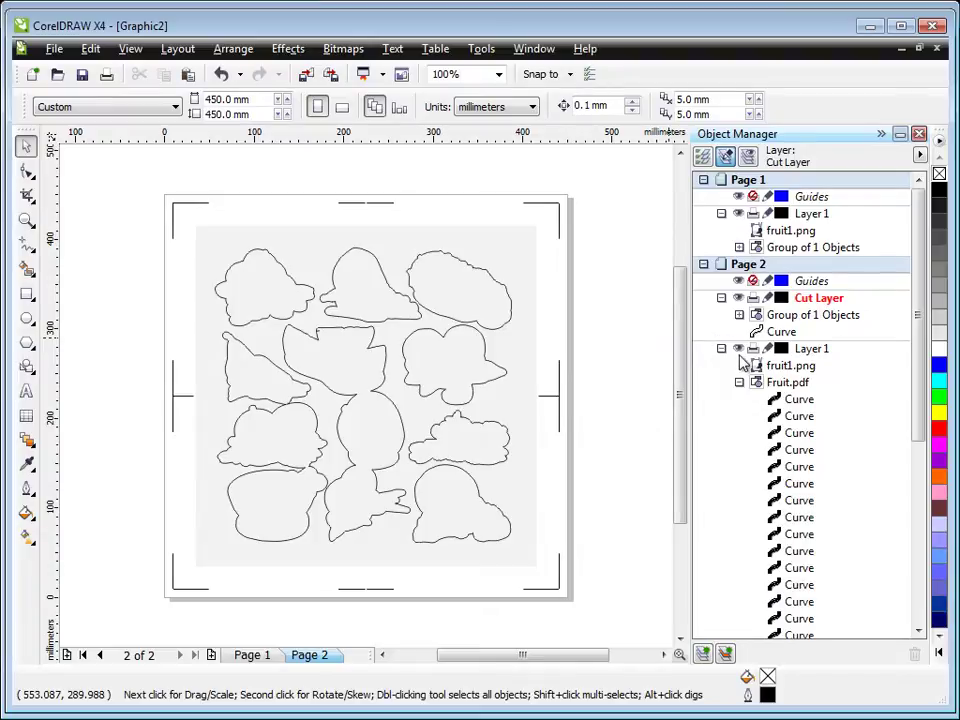
Step: Turn page 2's Layer 1 off and back on to check the cut artwork, and hide Cut Layer
click(738, 348)
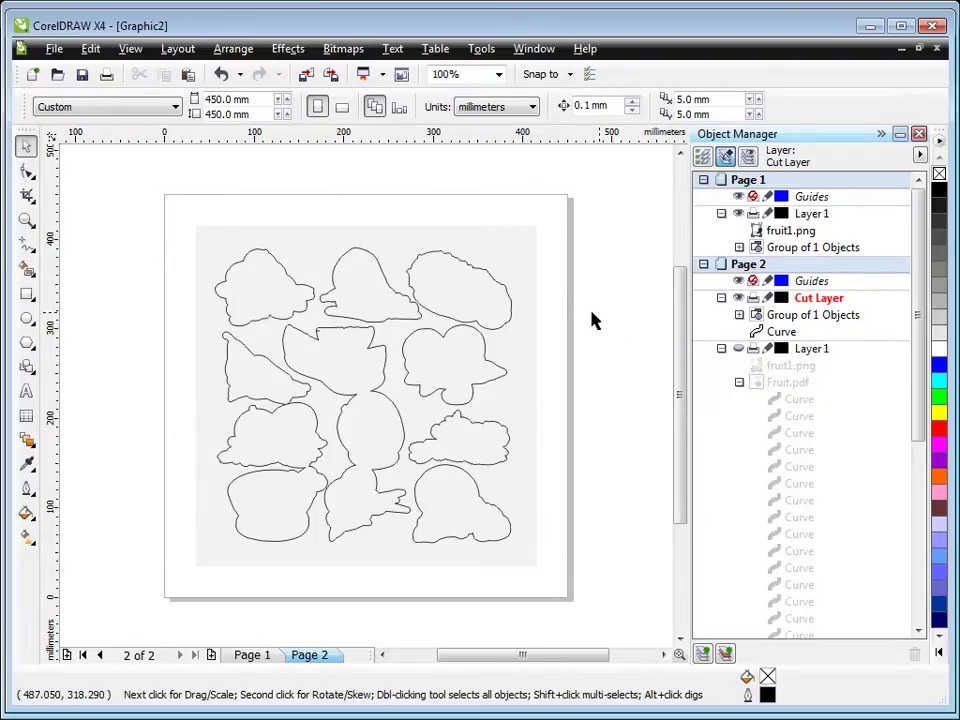
click(738, 348)
click(738, 298)
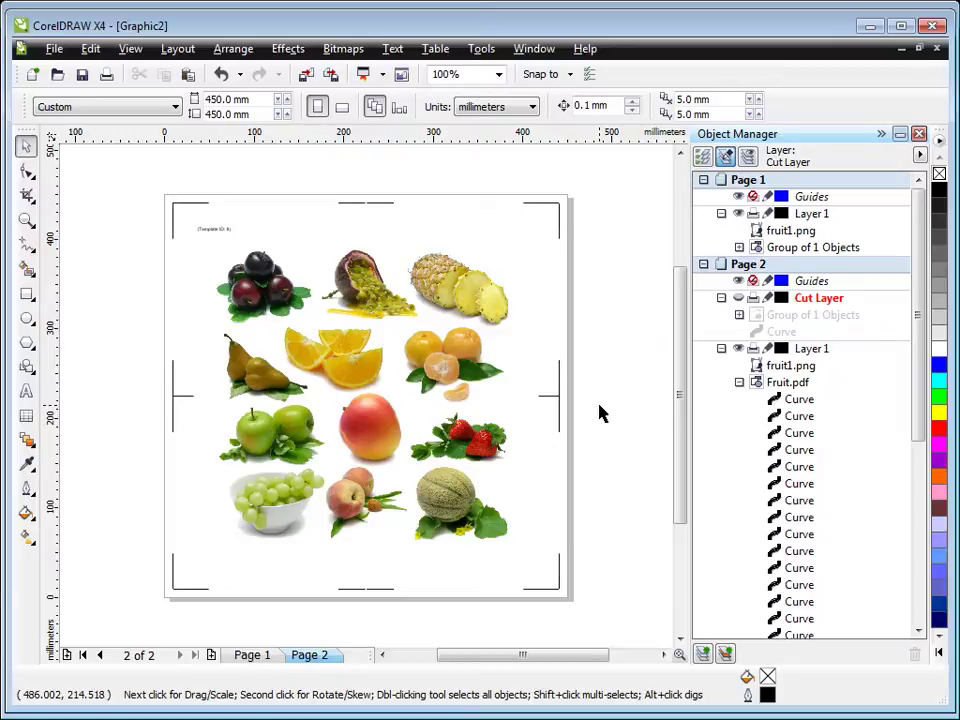
Step: Publish the selected fruit image and template marks to PDF as Fruit_Print in the Samples folder, and close the opened PDF after reviewing it
drag(140, 183, 624, 614)
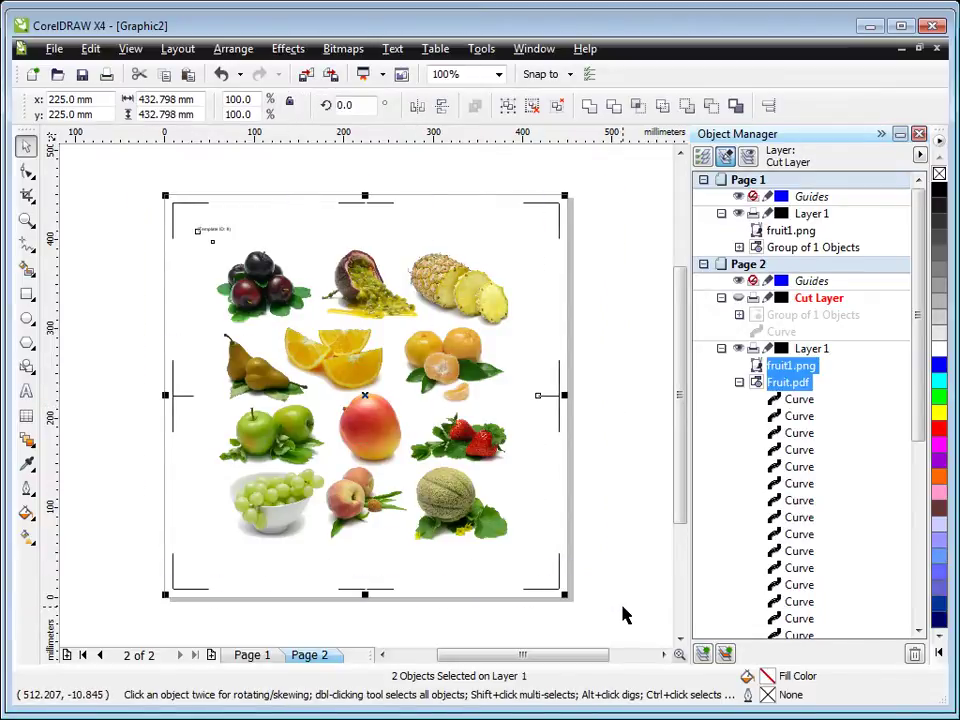
click(54, 48)
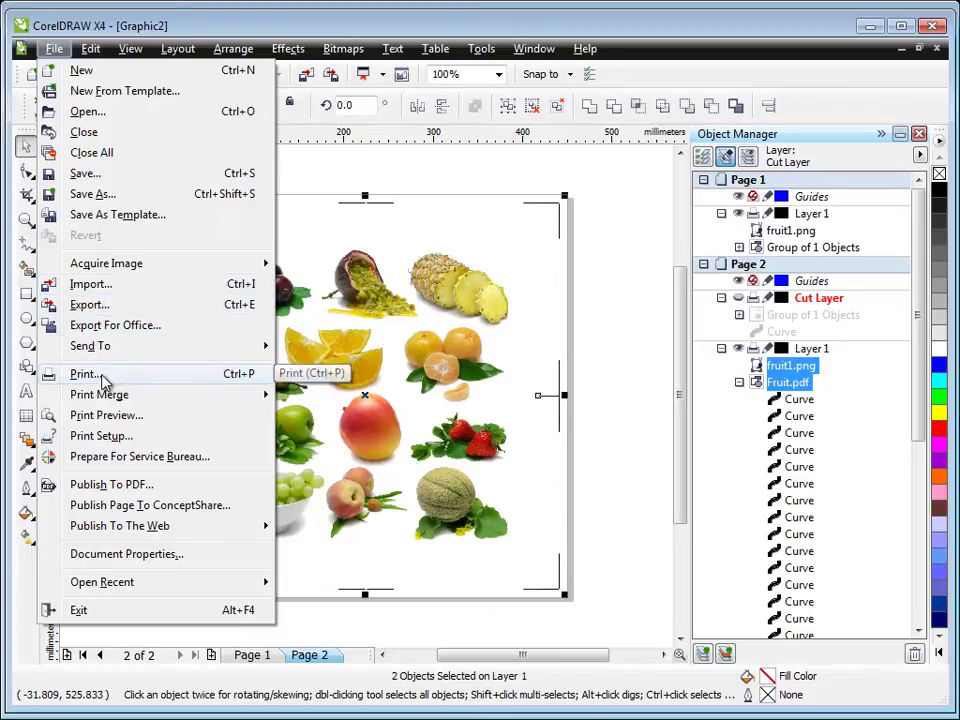
click(140, 488)
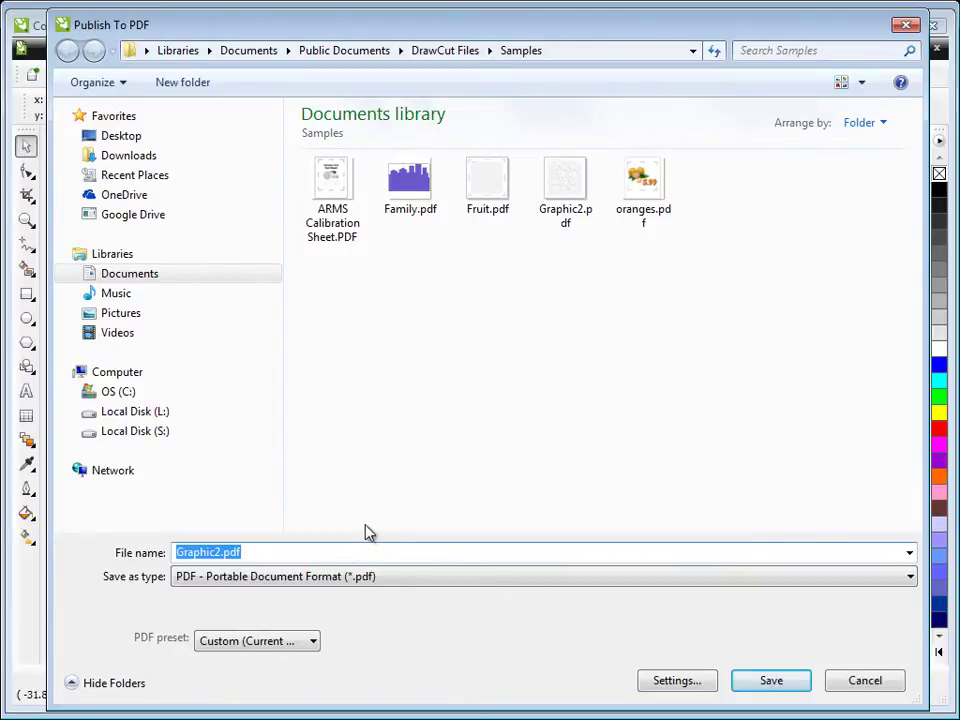
text(Fruit)
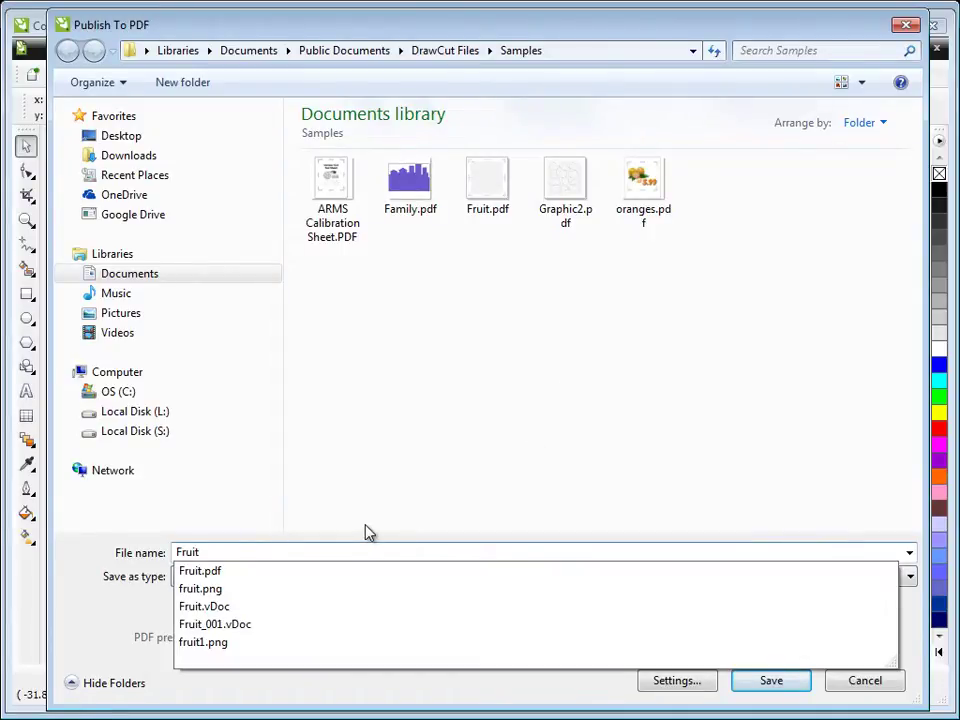
text(_Print)
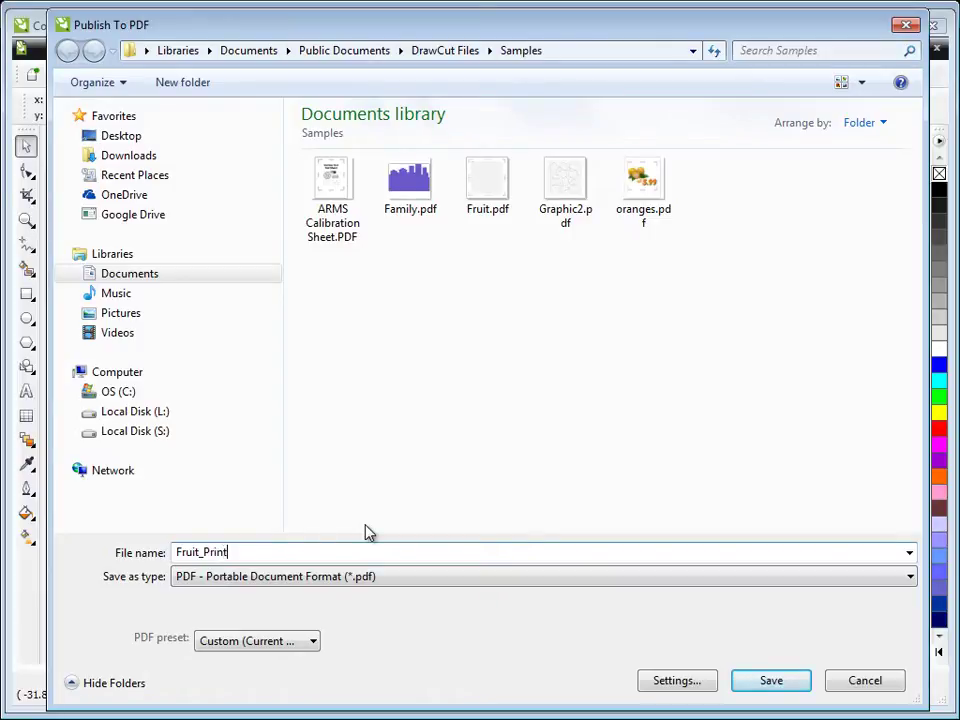
click(787, 681)
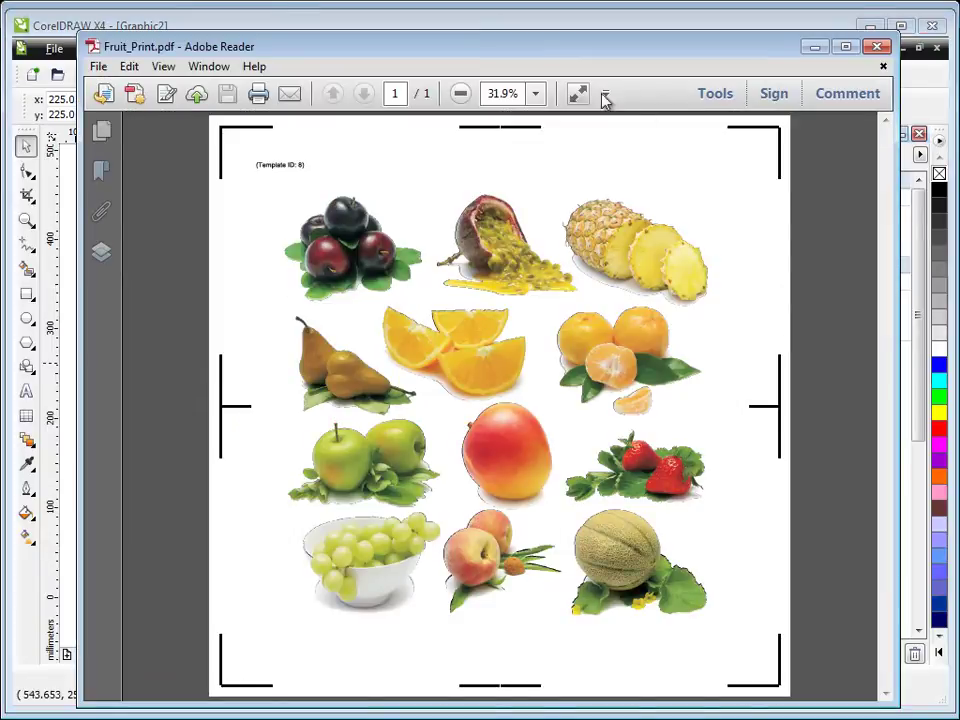
drag(520, 57, 512, 52)
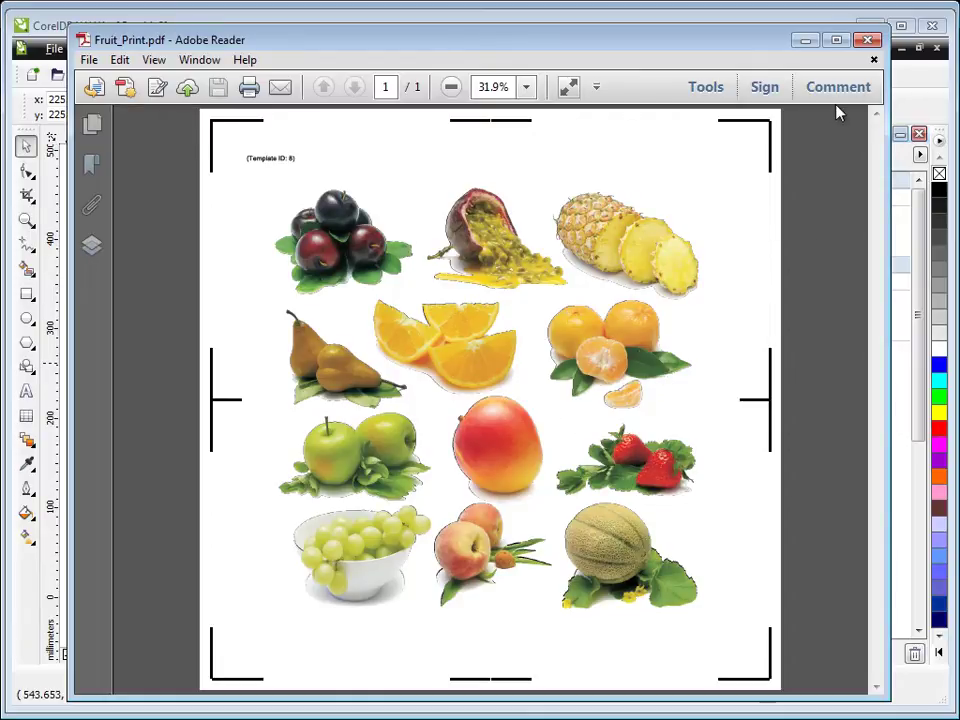
click(868, 40)
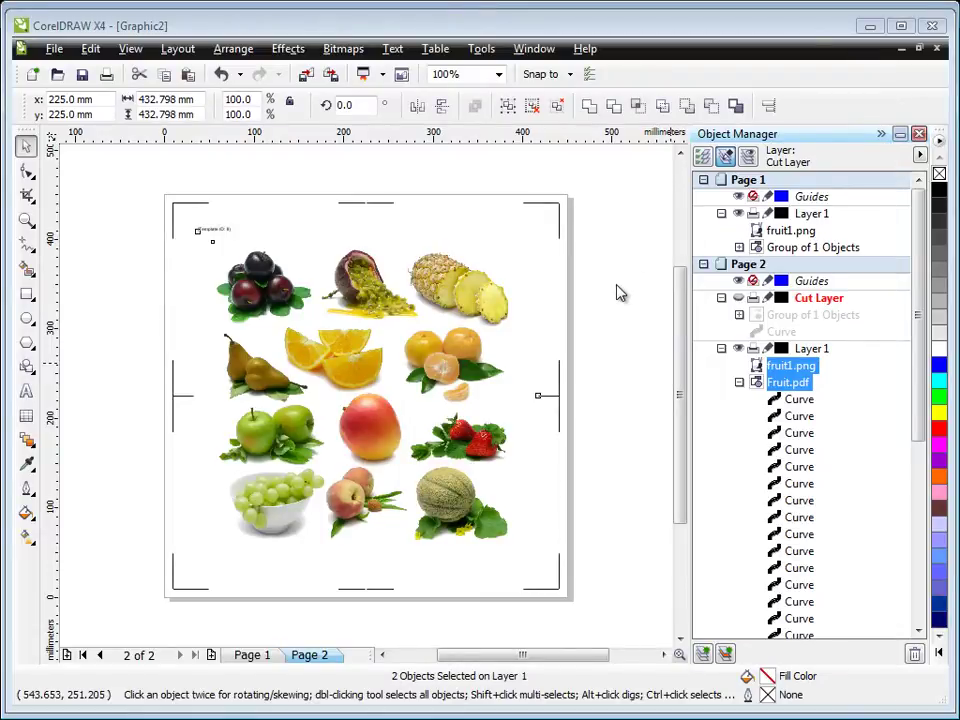
Step: Hide Layer 1 on page 2 and show Cut Layer
click(741, 348)
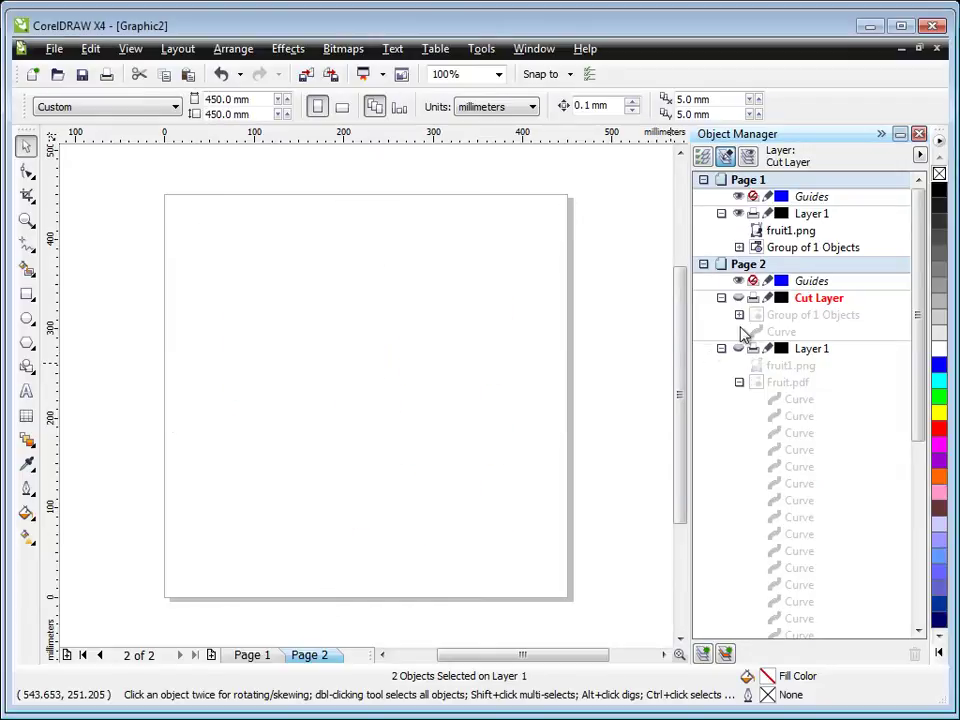
click(738, 298)
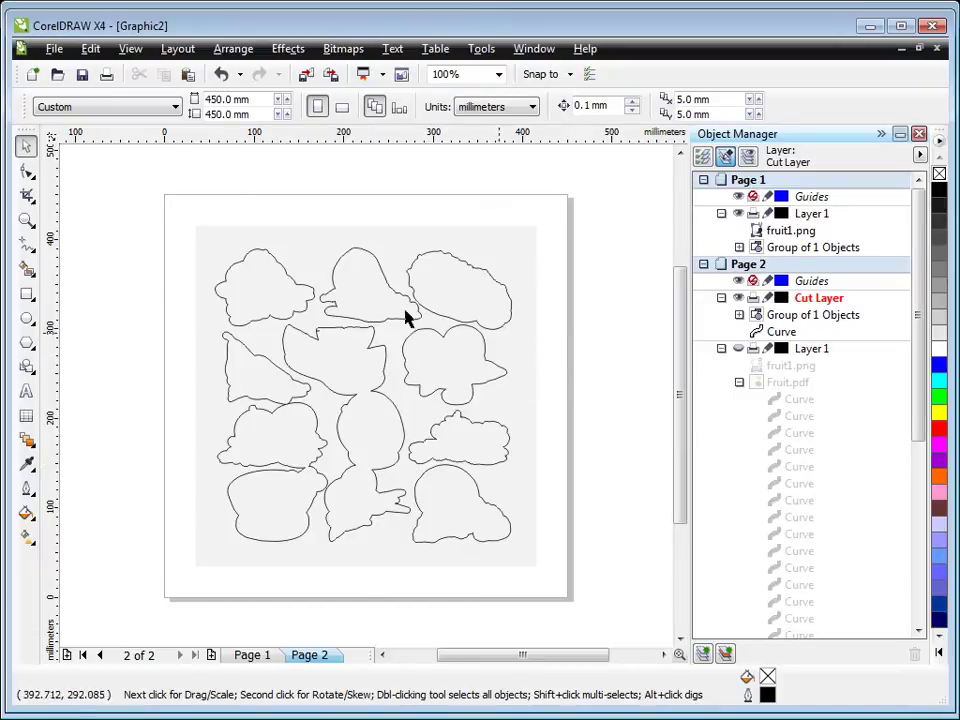
Step: Publish the contour group and background curve to PDF as Fruit_Cut.pdf in the Samples folder, with the export range set to Selection
drag(159, 212, 568, 583)
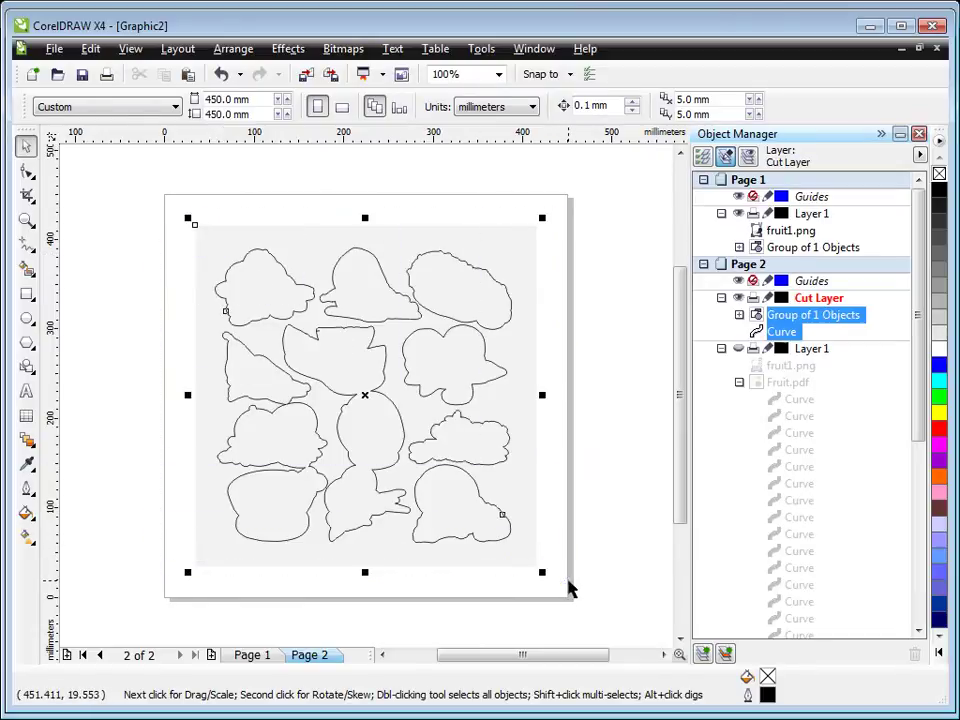
click(54, 48)
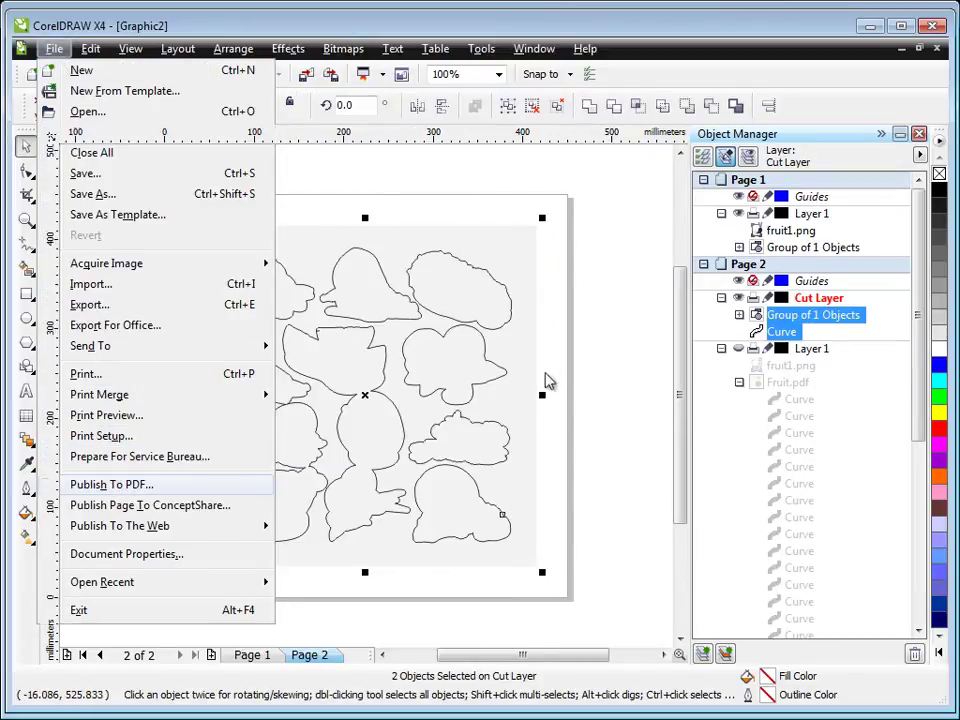
click(112, 485)
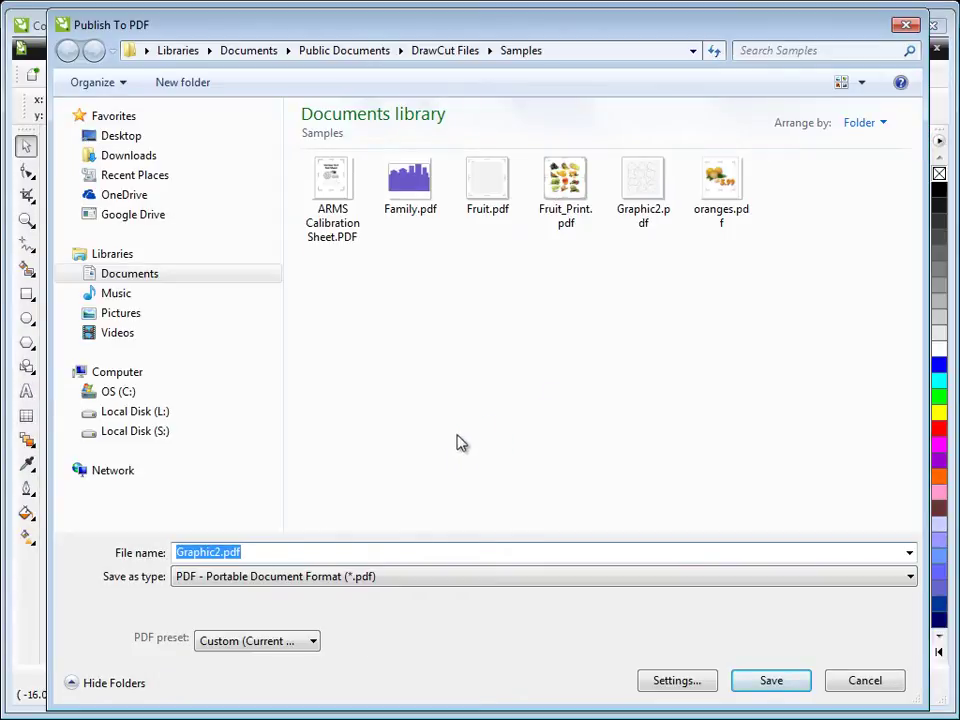
click(231, 551)
drag(221, 552, 155, 545)
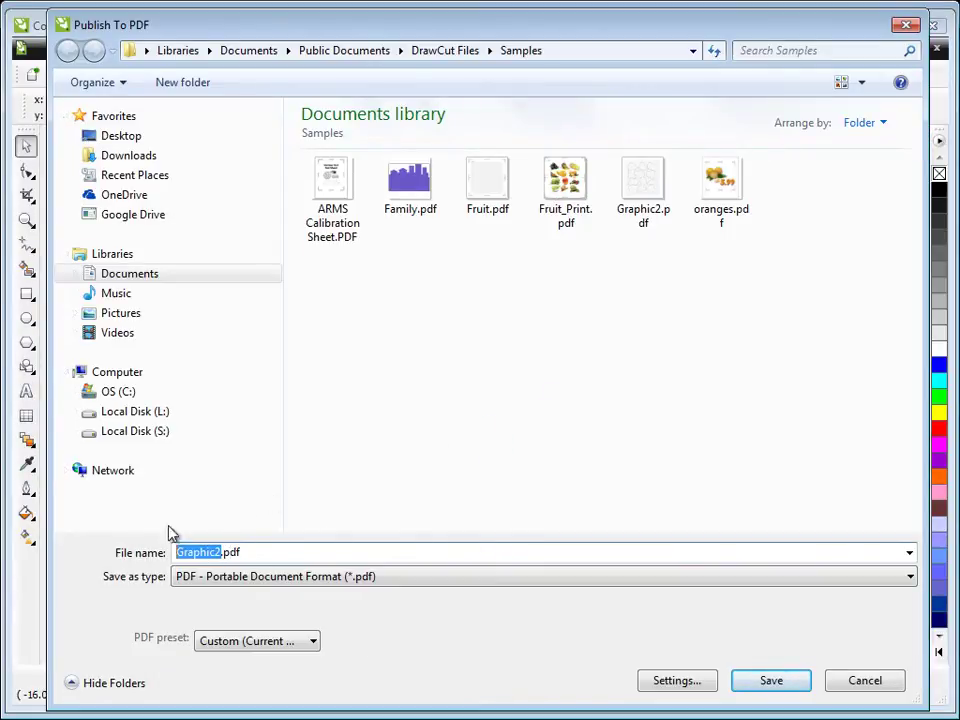
text(Fruit_Cut)
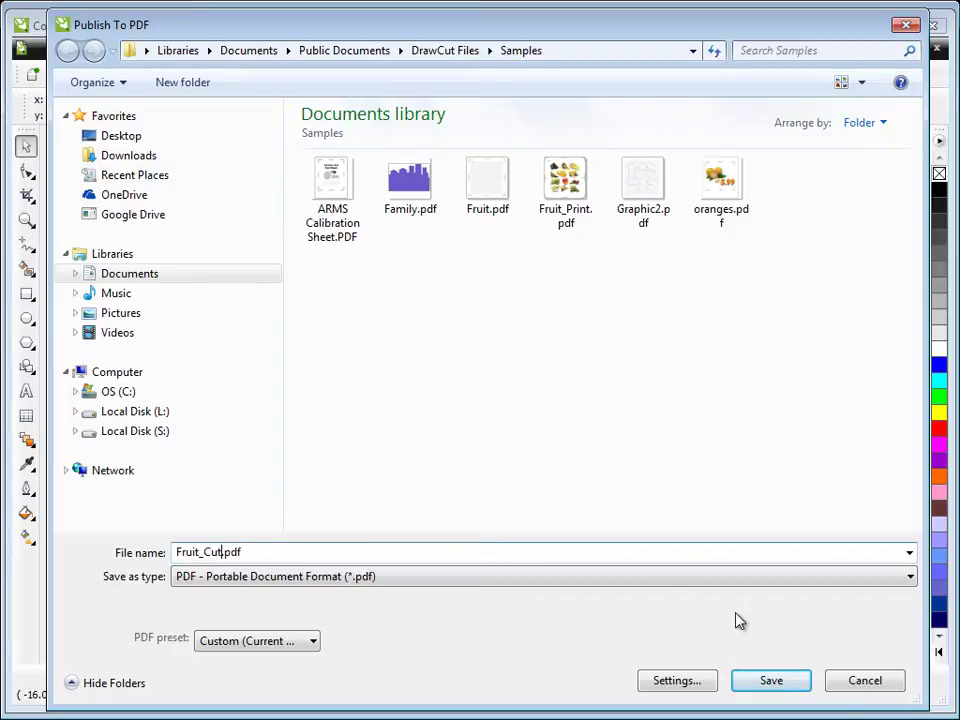
click(690, 685)
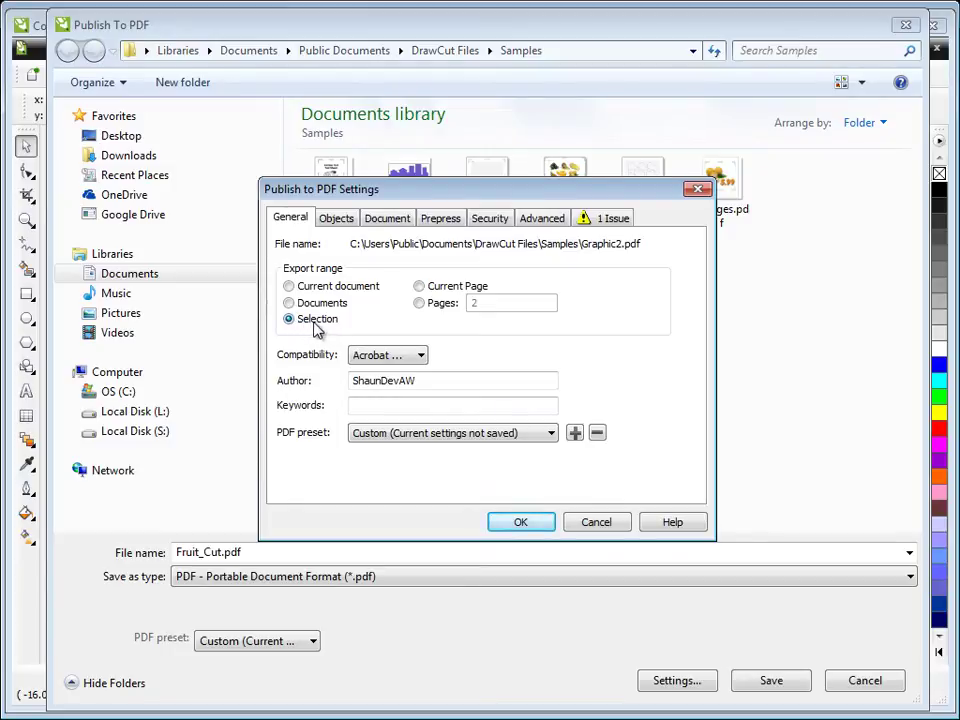
click(548, 522)
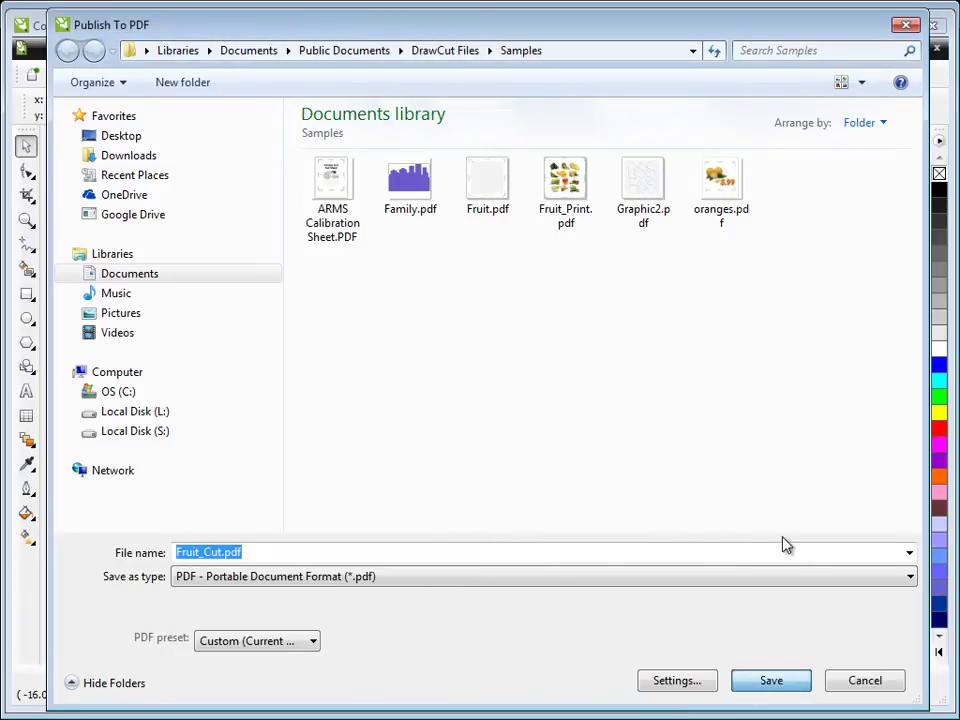
click(772, 680)
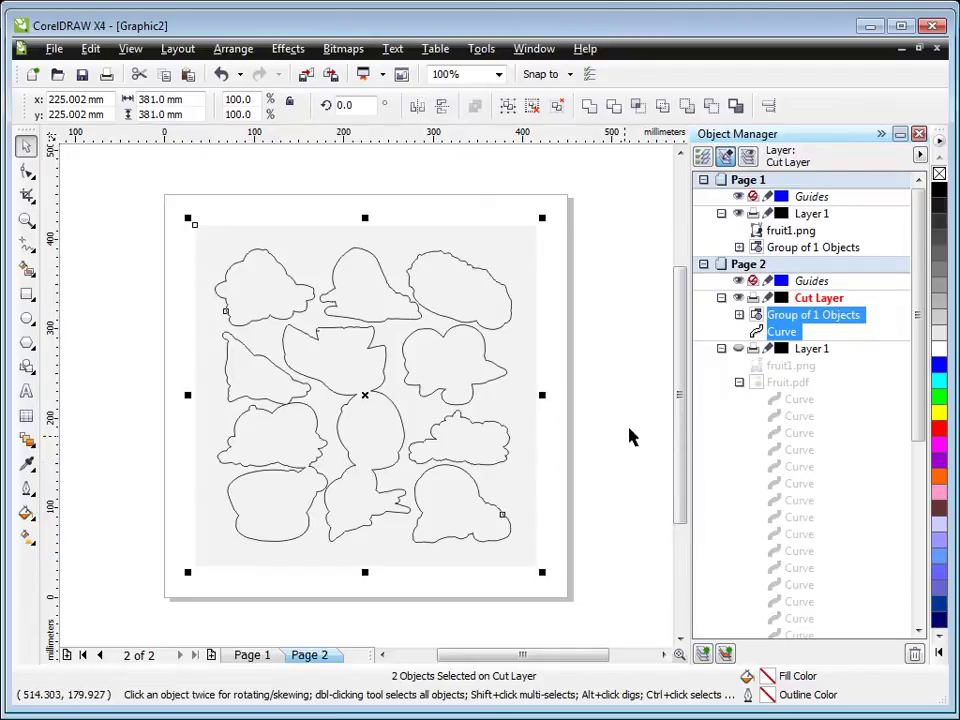
Step: Switch to DrawCut, import Fruit_Cut.pdf as editable artwork, and place it slightly below the page centre at about X 338 mm, Y 301 mm
click(869, 25)
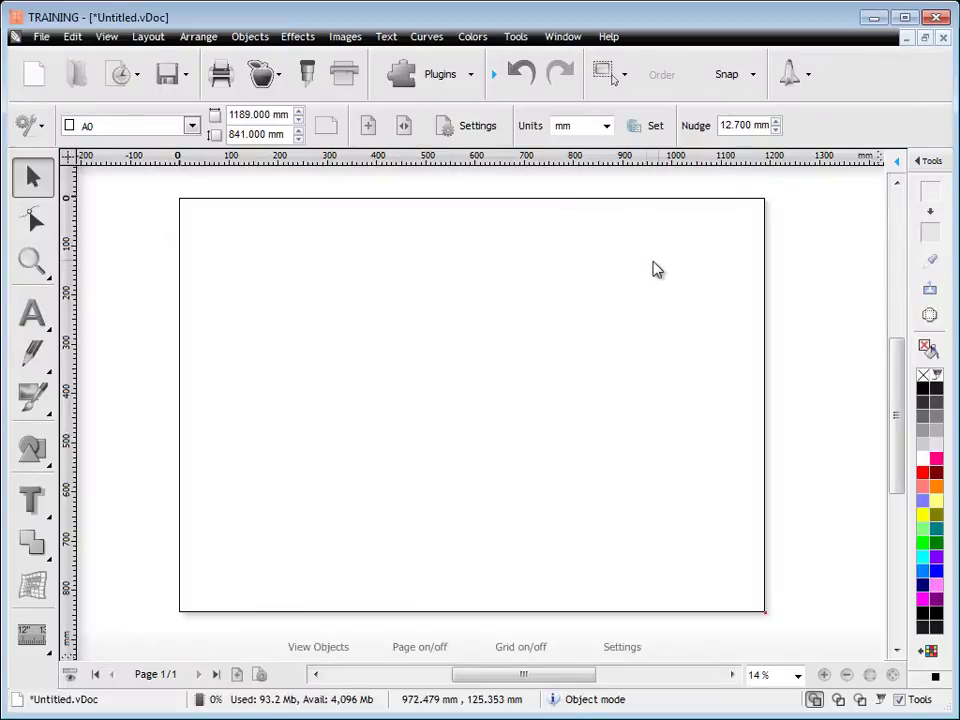
click(43, 38)
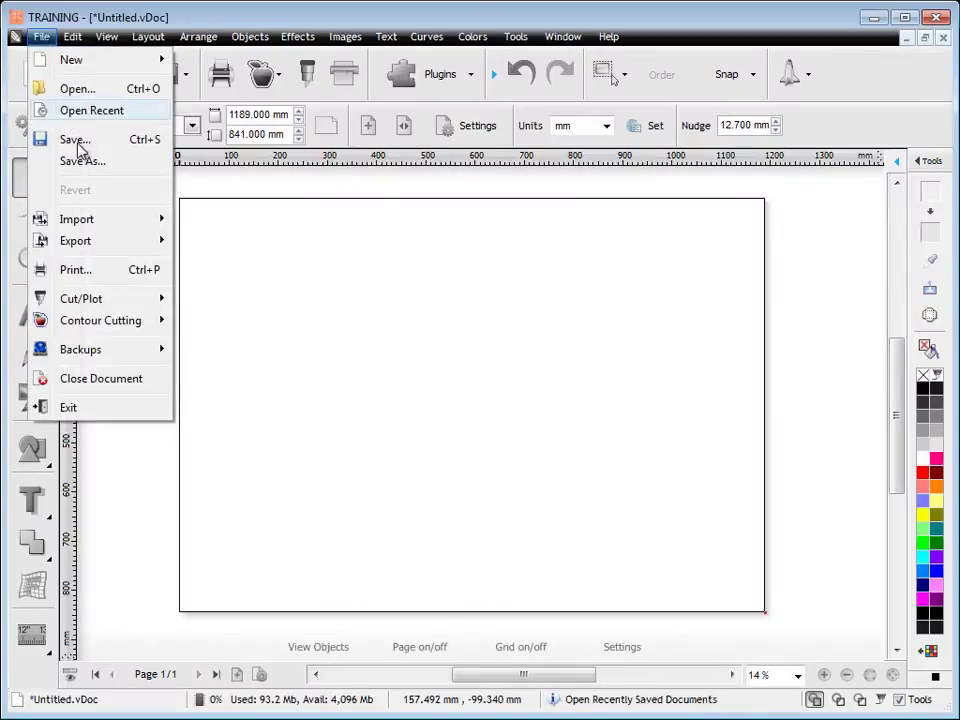
mouse_move(122, 216)
click(200, 218)
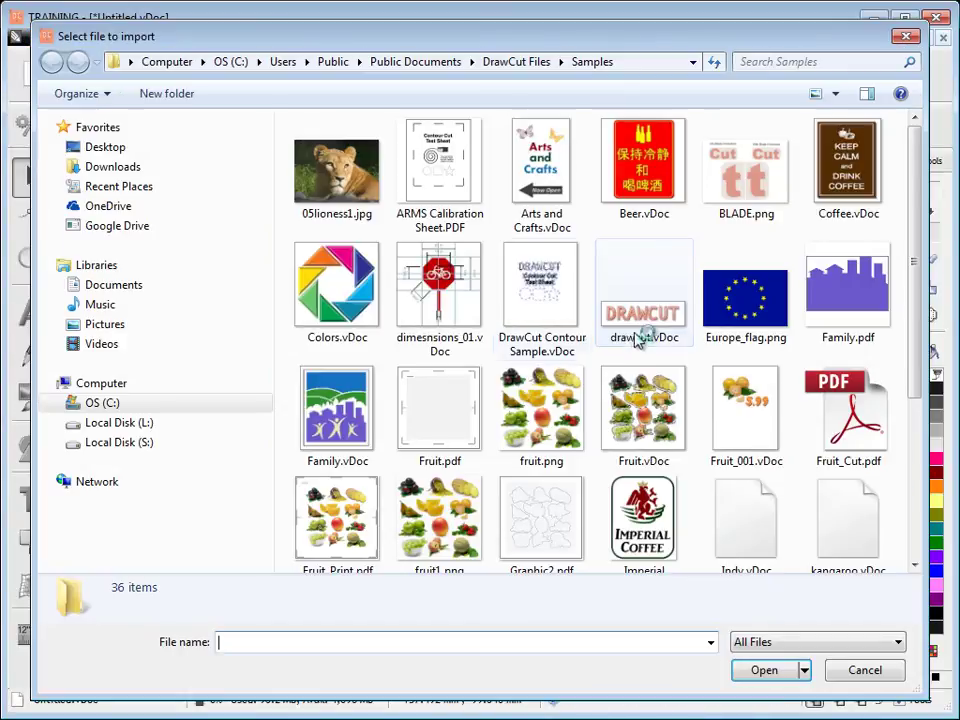
click(860, 432)
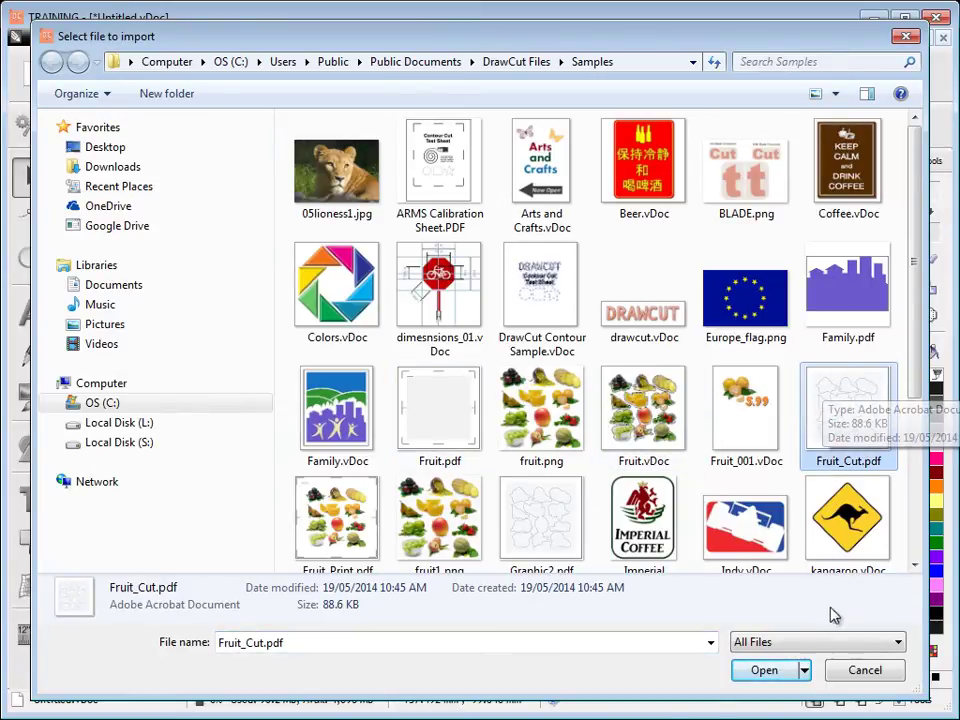
click(780, 675)
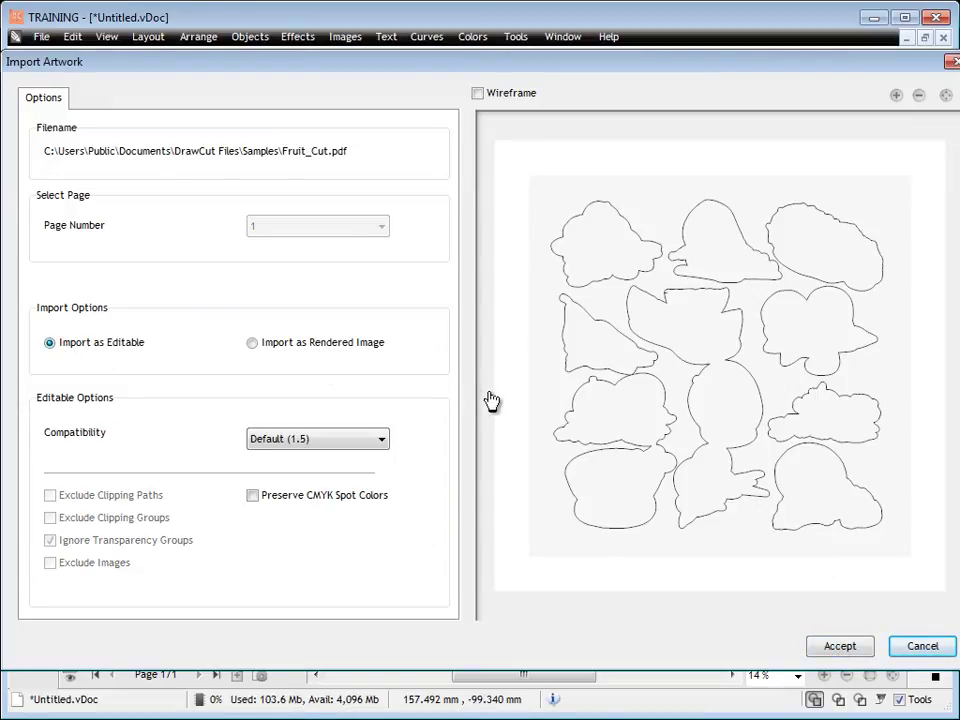
click(848, 652)
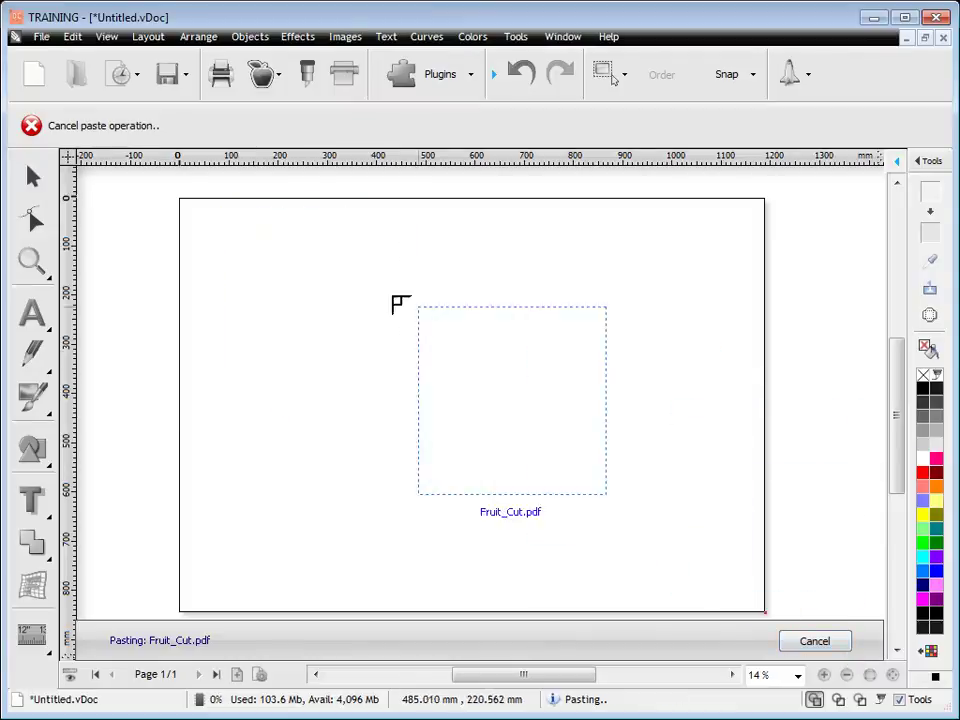
click(366, 280)
drag(493, 374, 455, 445)
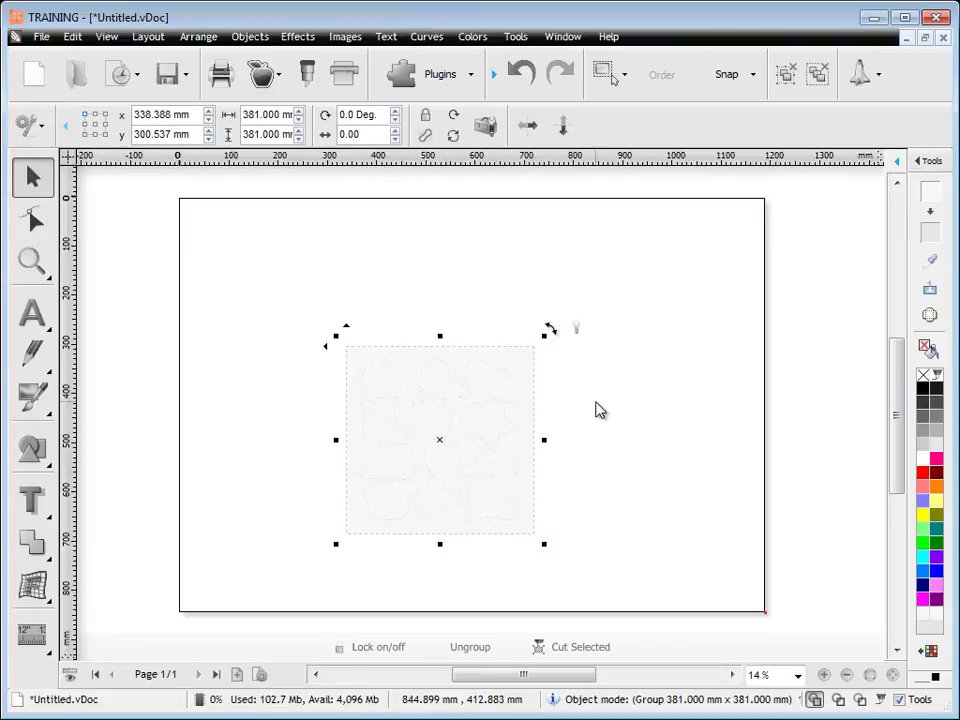
Step: In the Contour Cut Wizard, enable the template option, apply mark template ID 8 to the artwork, and send the template to cutting
click(277, 75)
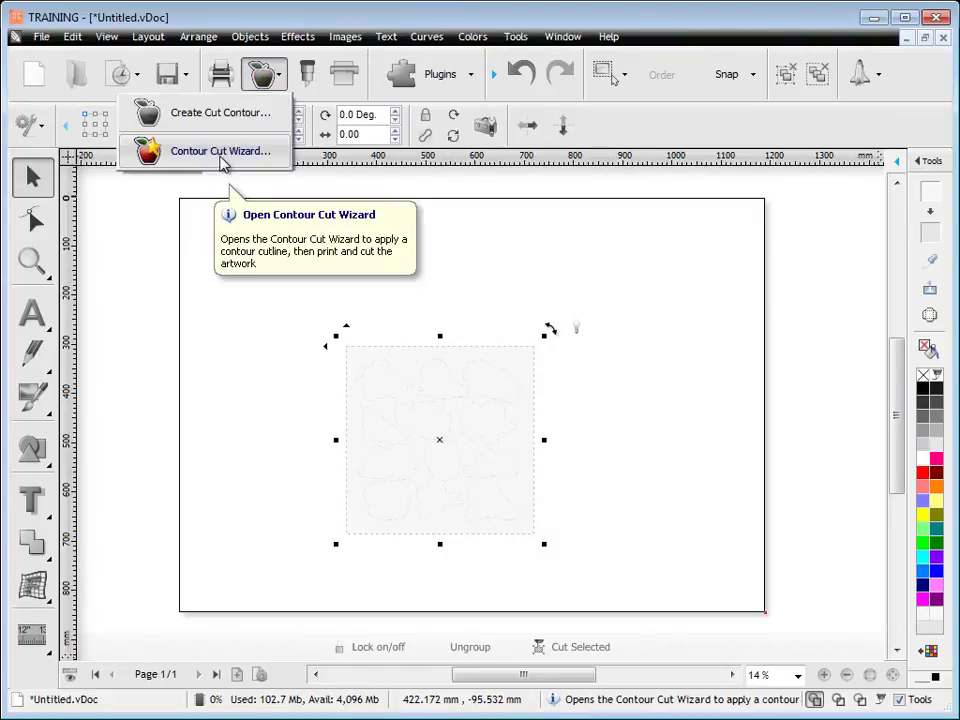
click(281, 146)
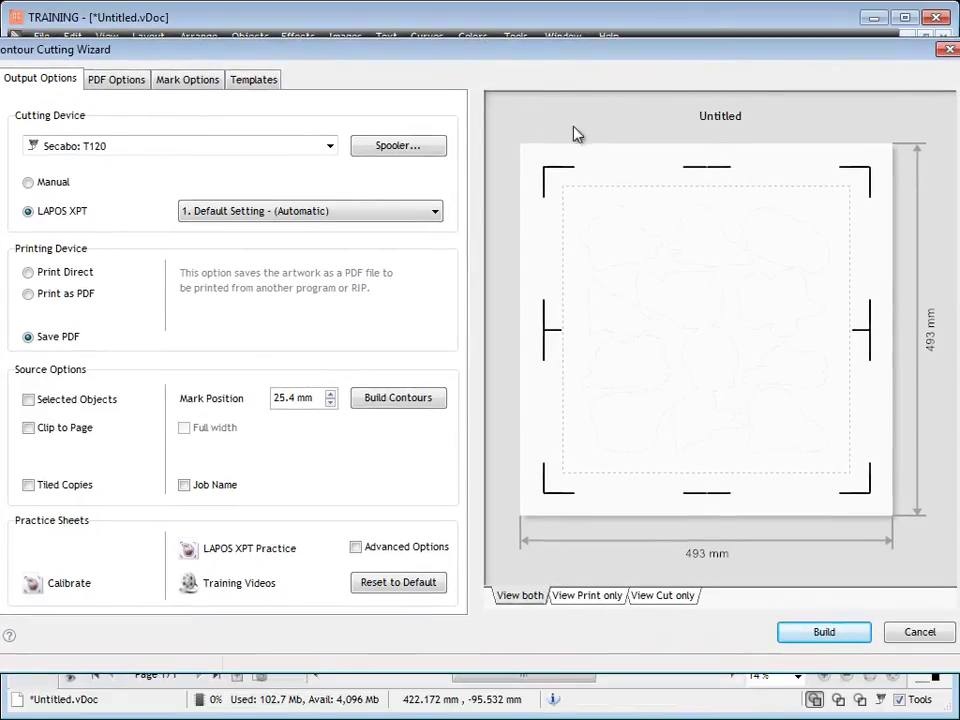
click(257, 80)
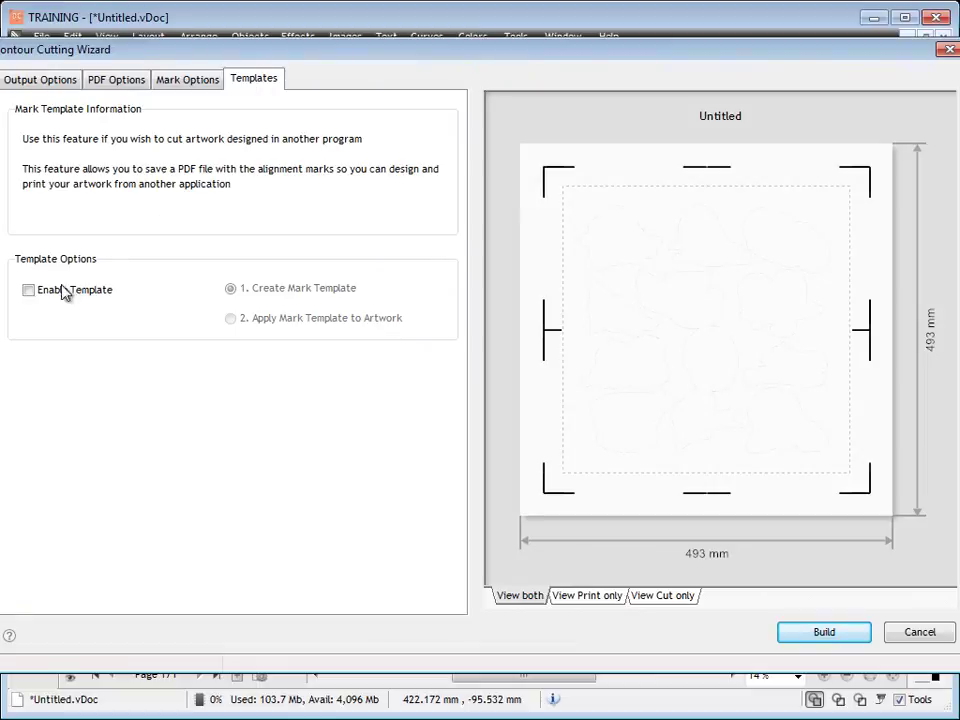
click(30, 290)
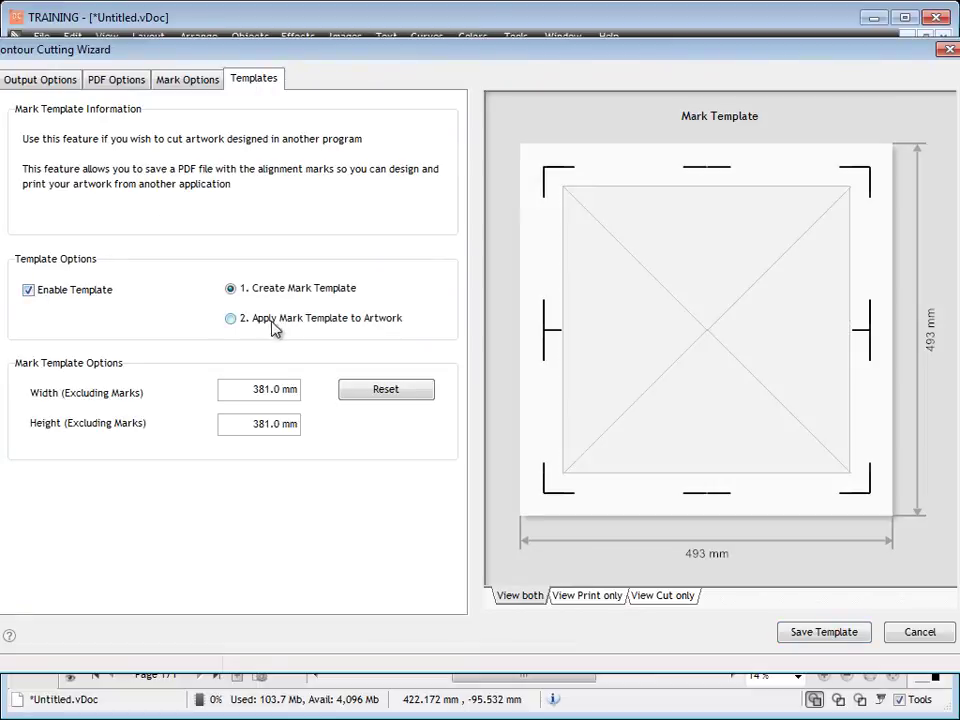
click(231, 319)
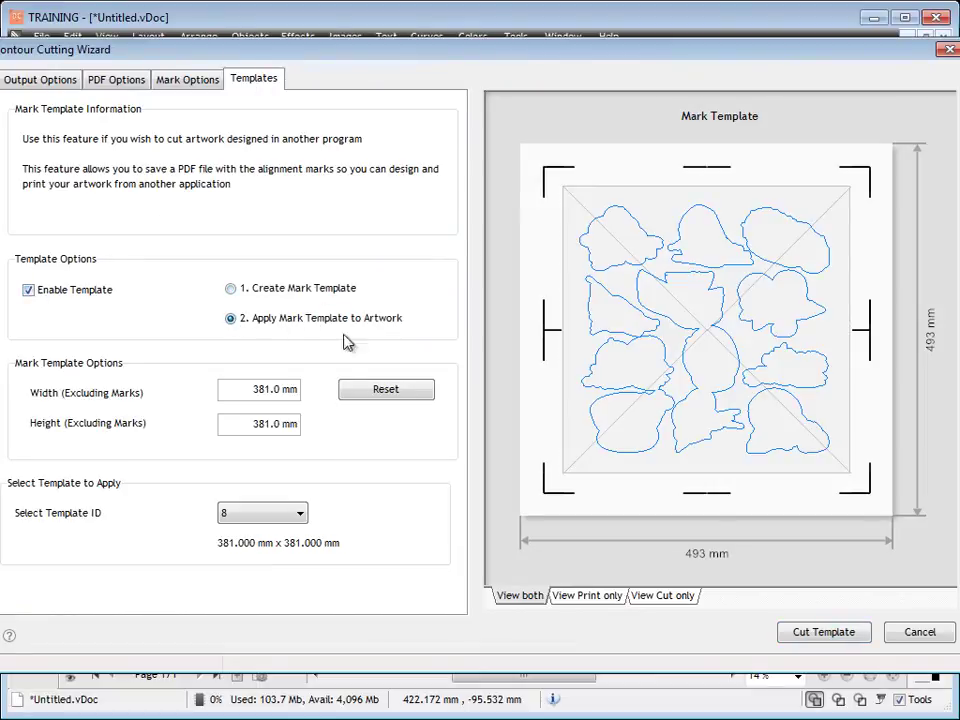
click(247, 519)
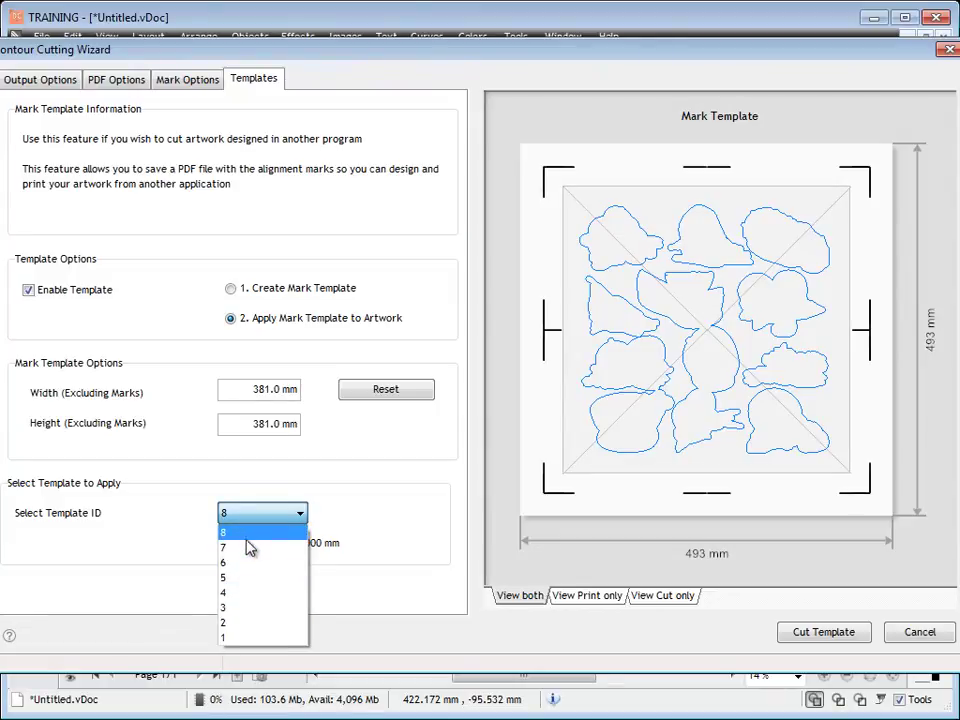
click(237, 531)
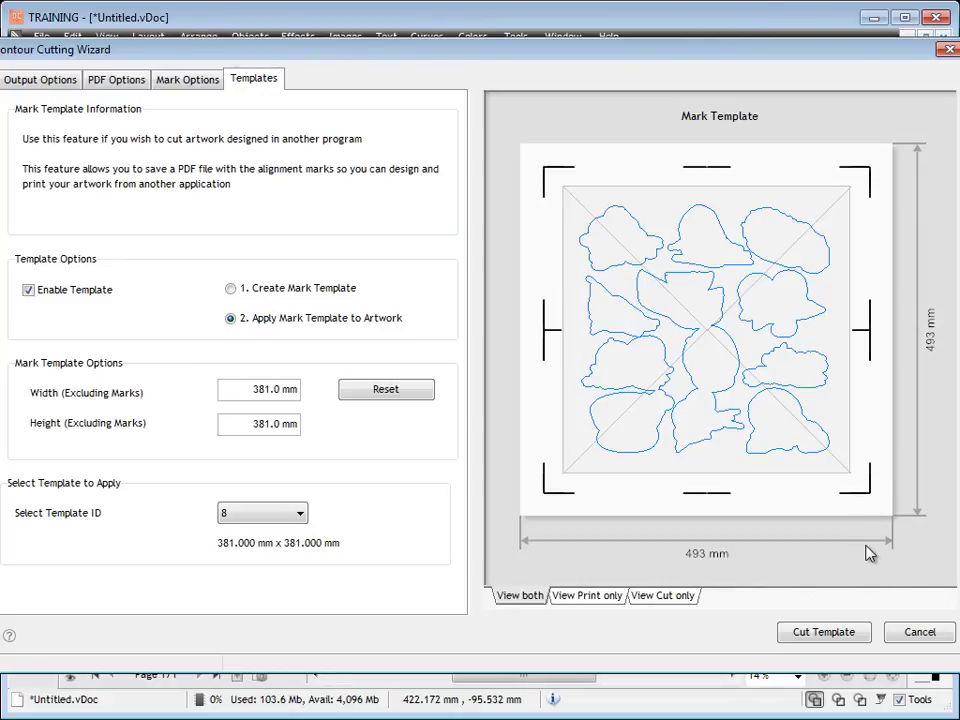
click(866, 628)
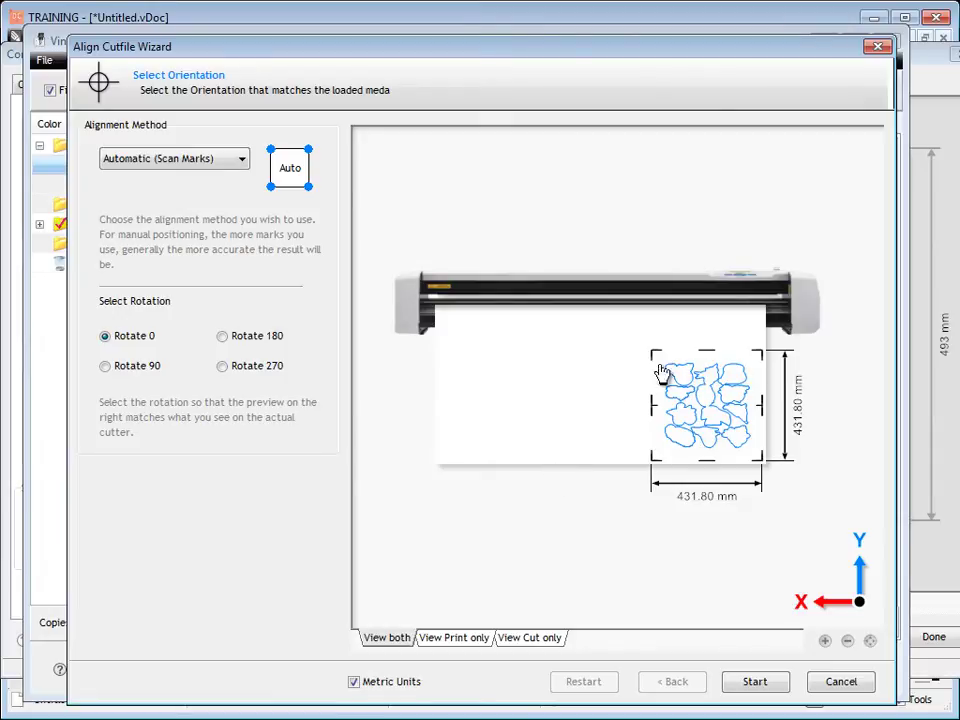
Step: Try the 180, 270 and 90 degree orientations in the alignment preview and return the rotation to 0
click(279, 341)
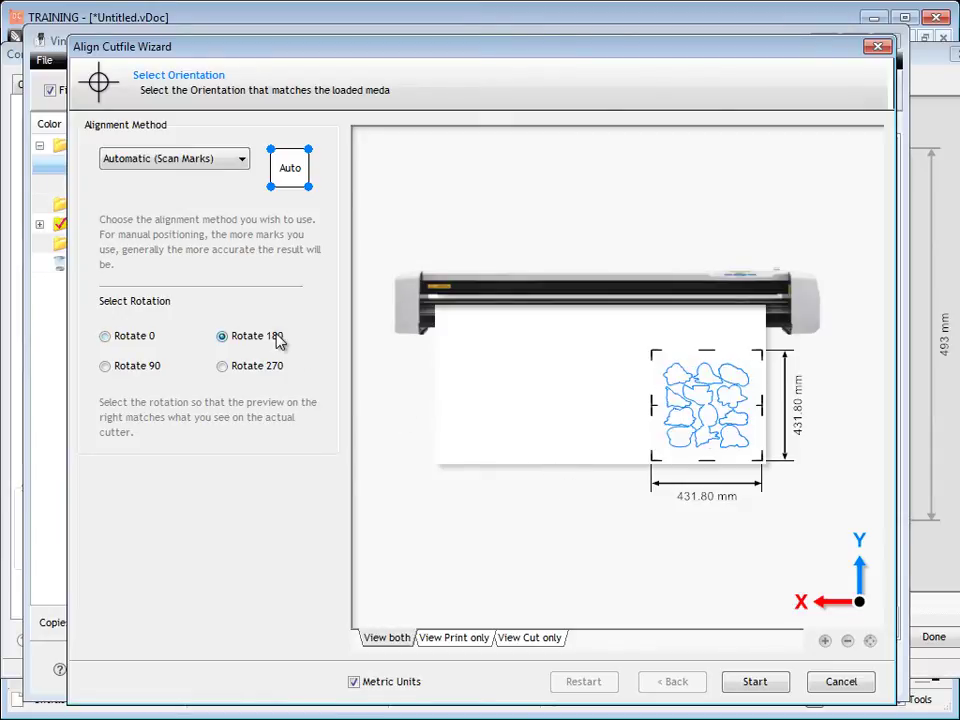
click(263, 370)
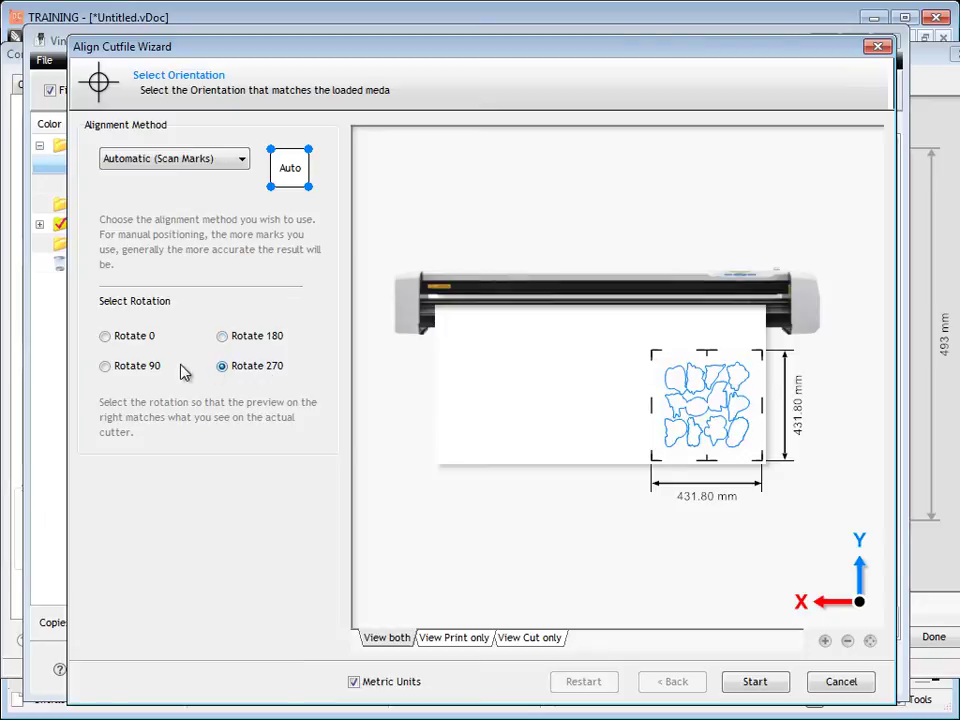
click(150, 368)
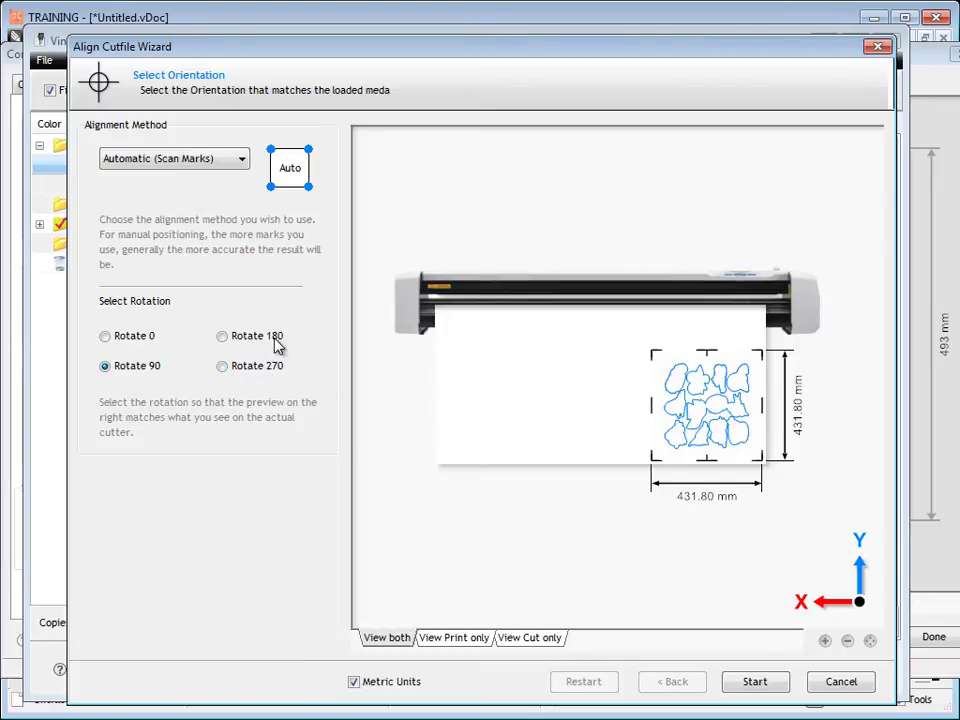
click(272, 338)
click(146, 342)
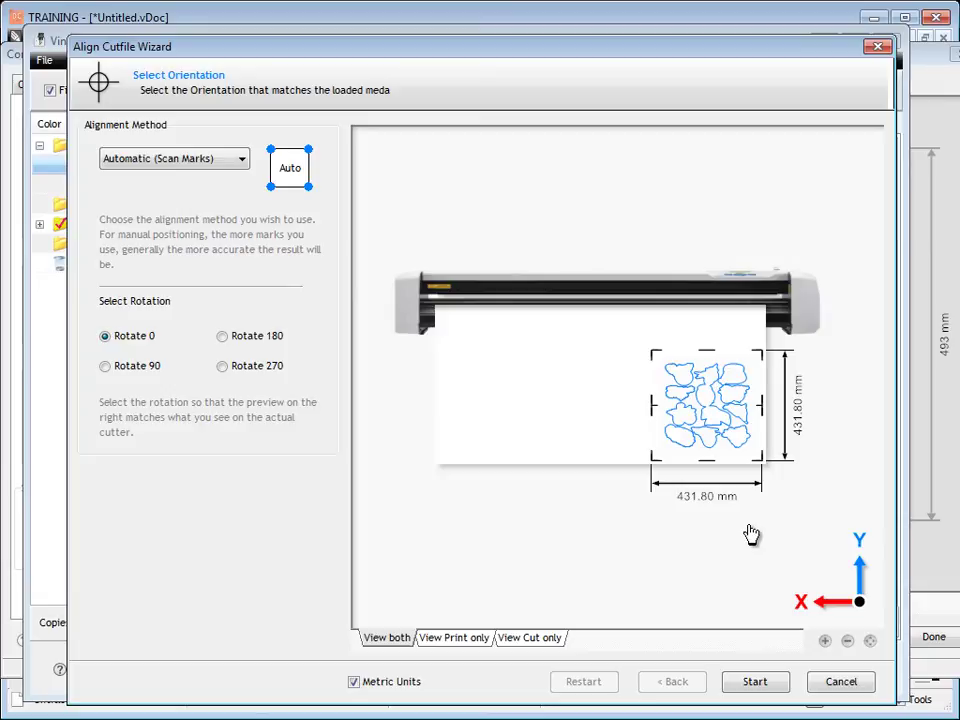
Step: Start the automatic cut file alignment at Rotate 0 and run the registration mark scan on the cutter
click(755, 682)
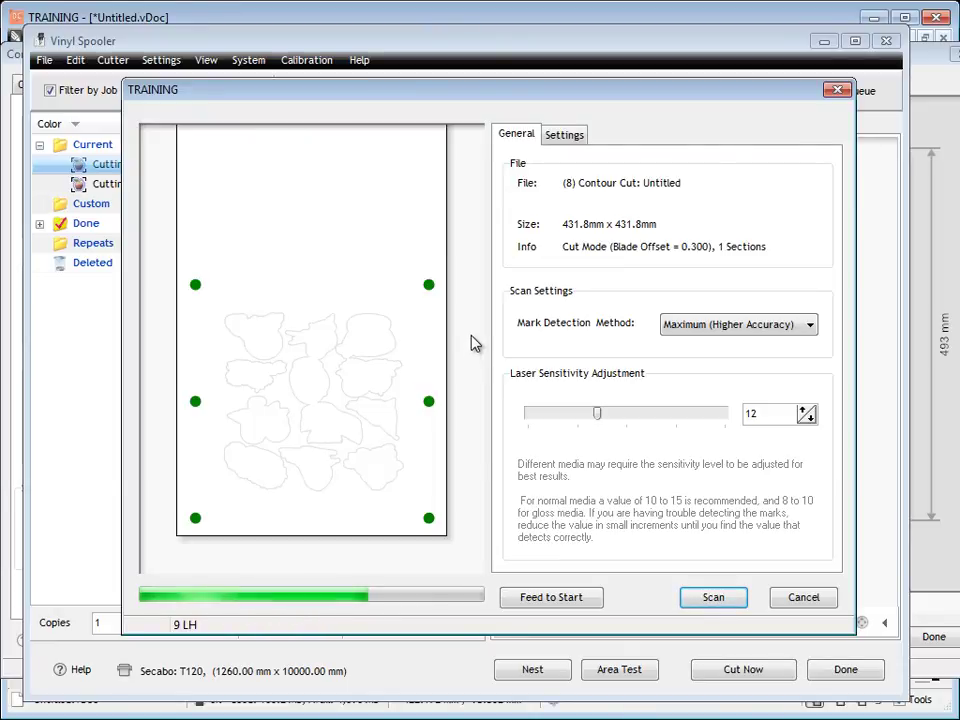
click(713, 597)
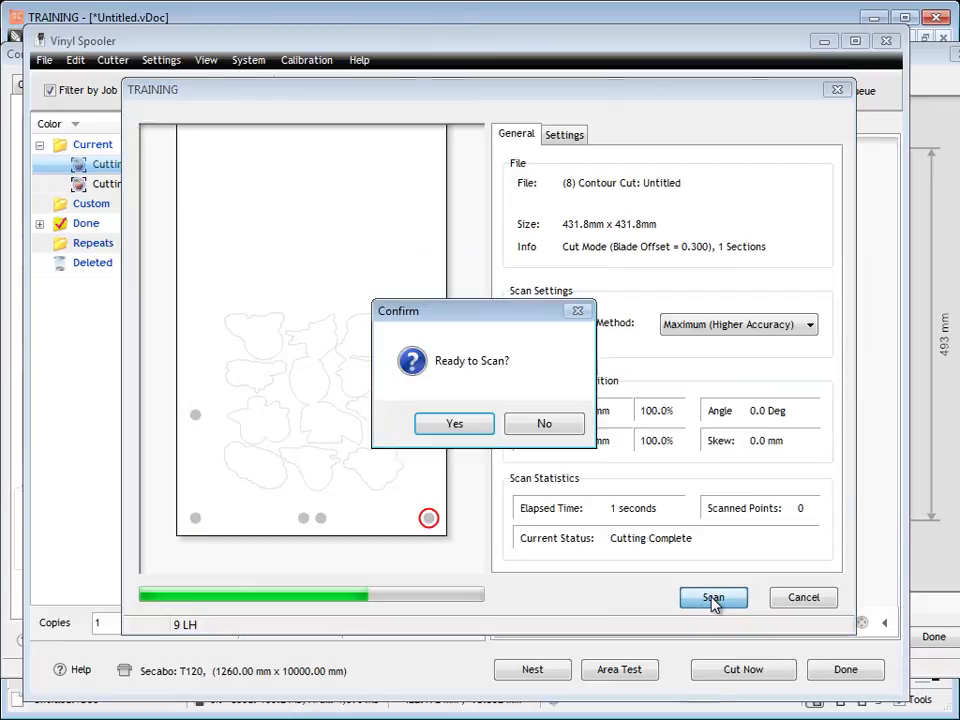
click(445, 422)
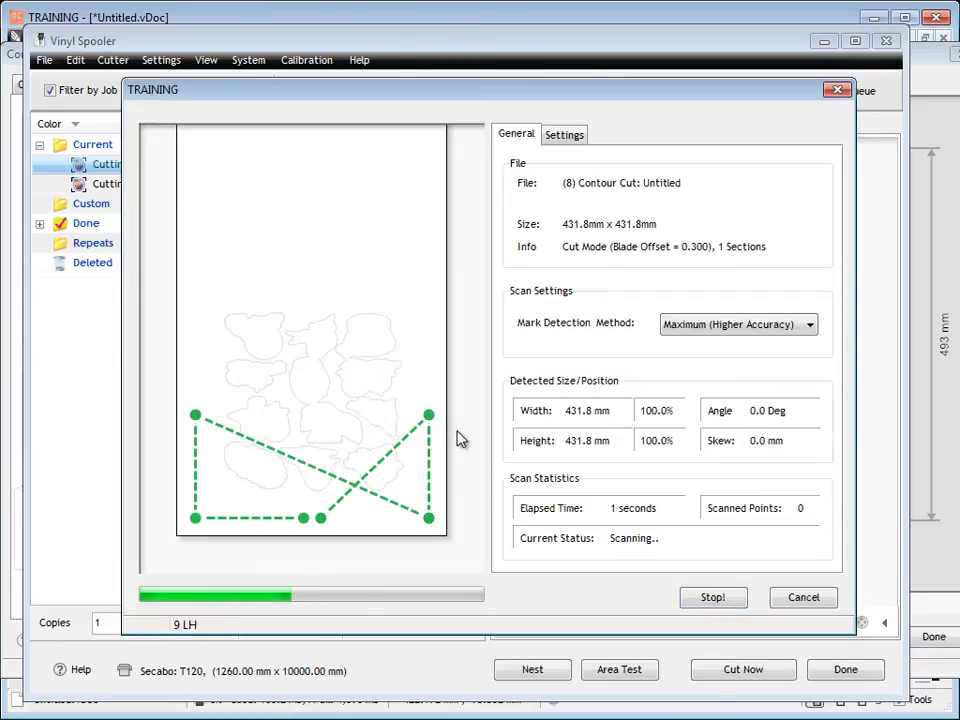